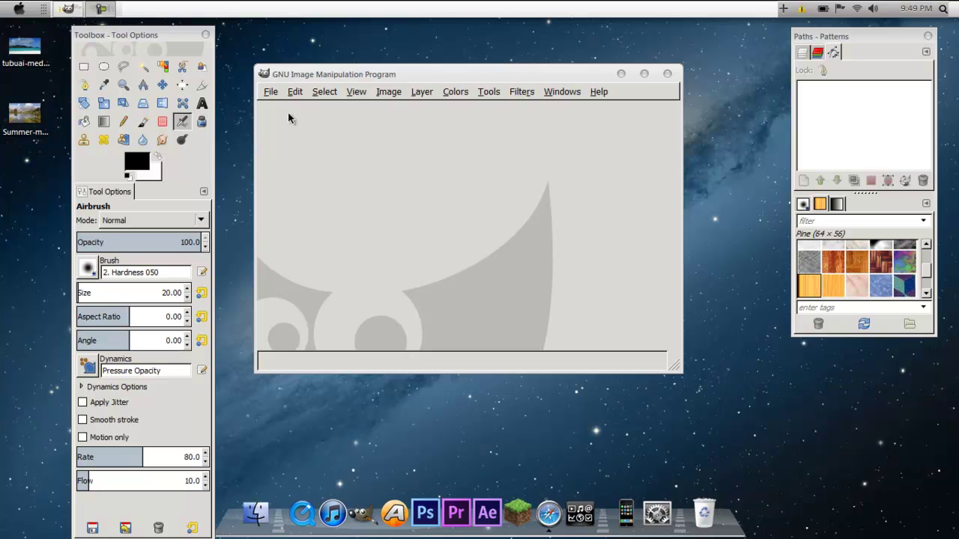
# Open tubuai-medium.jpg in GIMP by dragging its desktop icon onto the window.
pyautogui.click(100, 8)
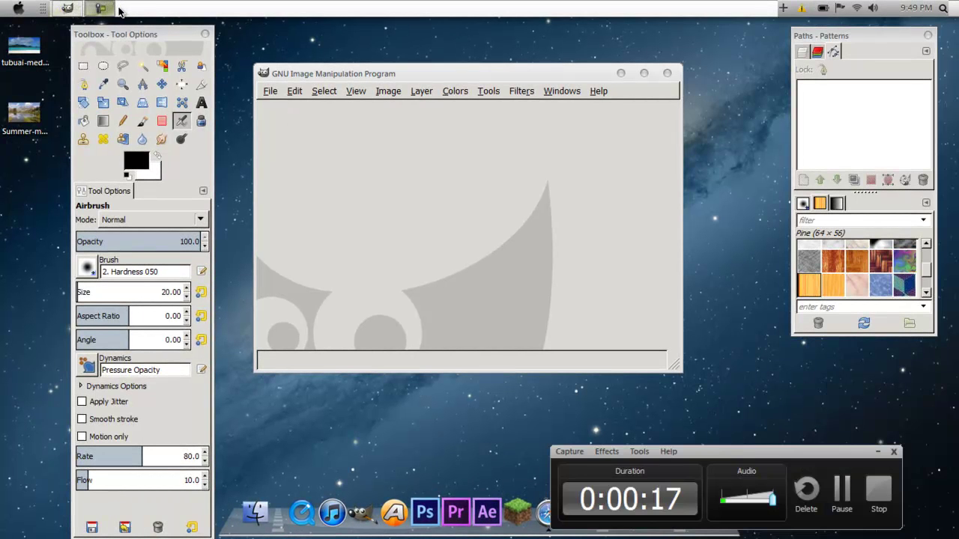
pyautogui.click(877, 453)
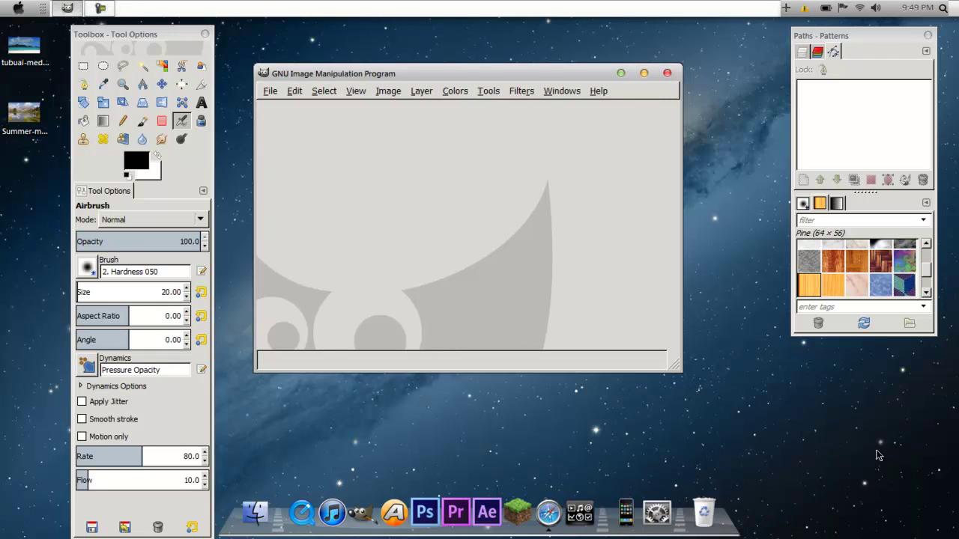
pyautogui.click(30, 58)
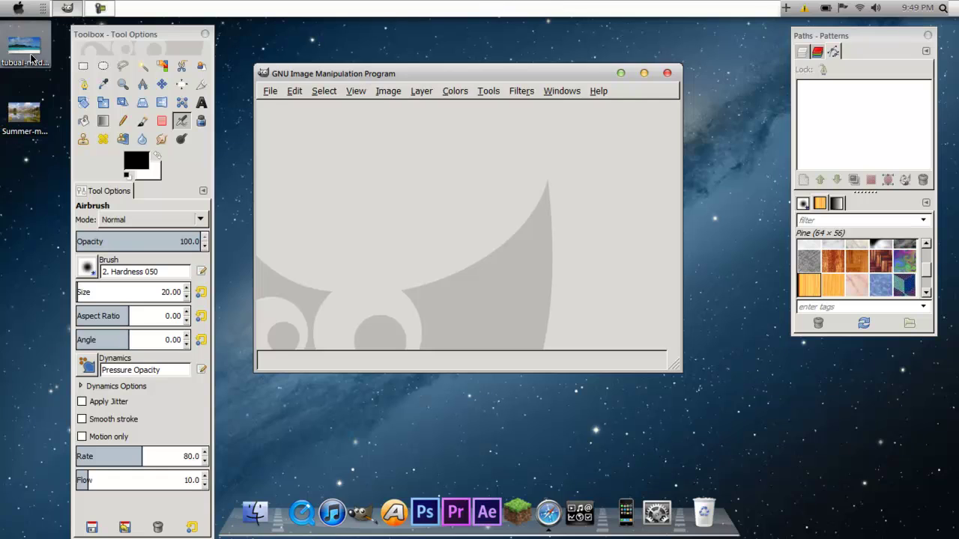
pyautogui.moveTo(29, 59); pyautogui.dragTo(373, 160)
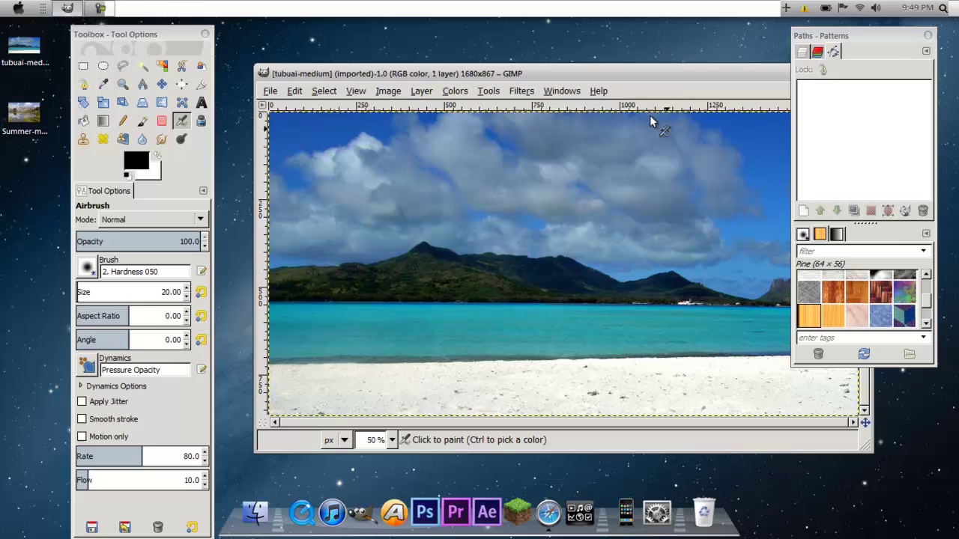
# Dismiss the colour scheme notification and rearrange the image, Toolbox and dock windows.
pyautogui.moveTo(673, 80); pyautogui.dragTo(629, 73)
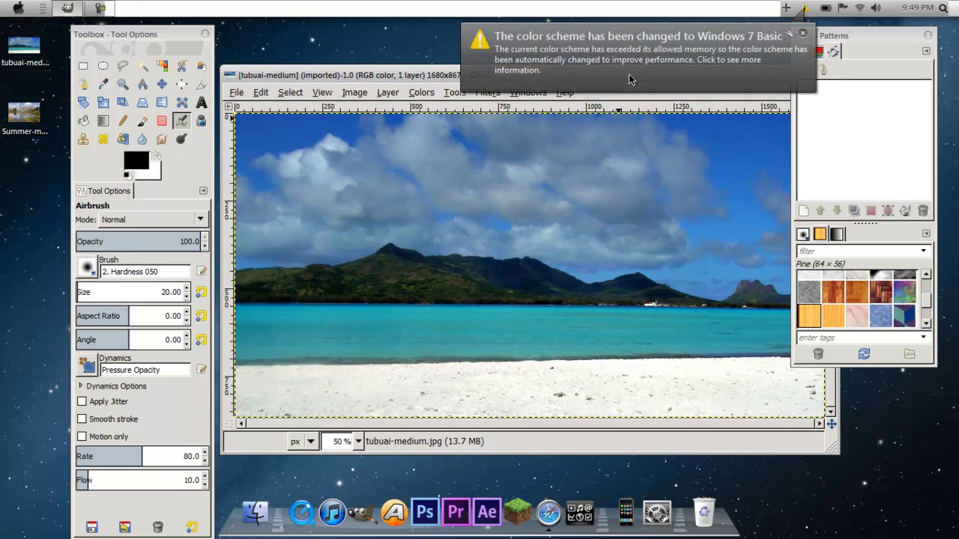
pyautogui.click(803, 34)
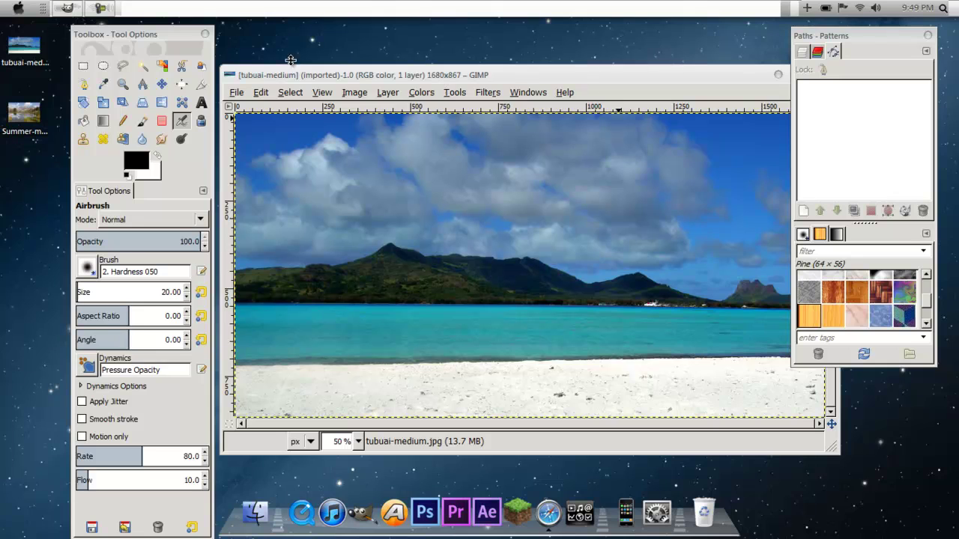
pyautogui.moveTo(167, 38); pyautogui.dragTo(135, 36)
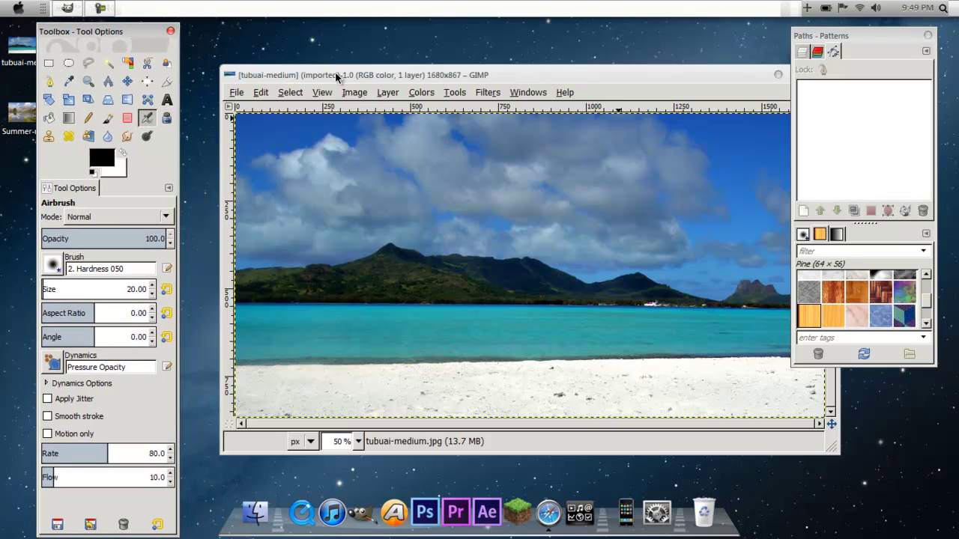
pyautogui.moveTo(336, 75); pyautogui.dragTo(293, 58)
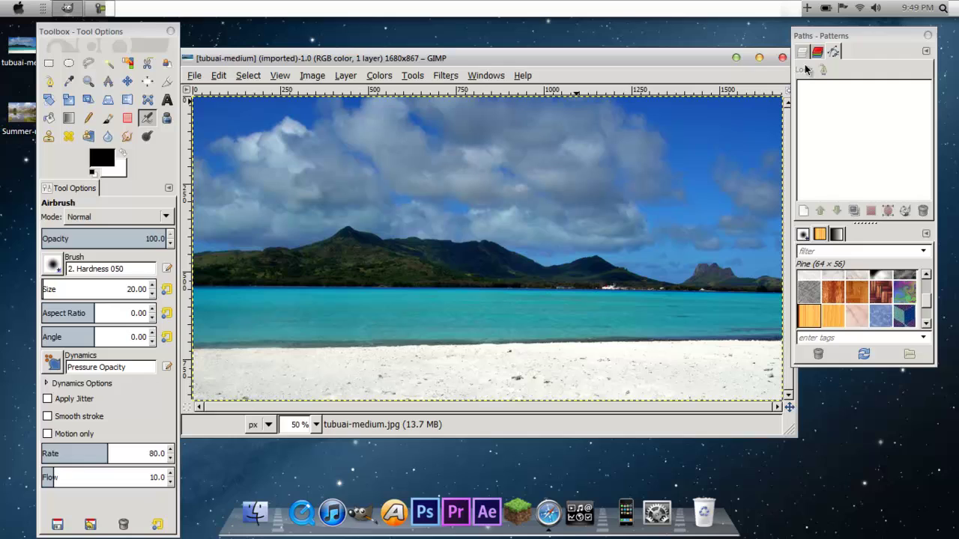
pyautogui.moveTo(851, 41); pyautogui.dragTo(877, 45)
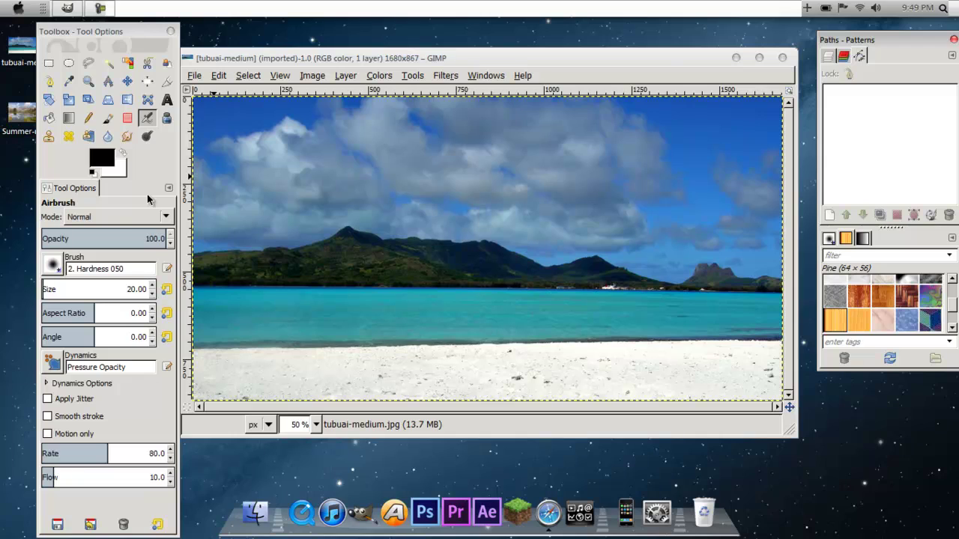
# Add Summer-mountains.jpg as a new layer, keeping its embedded Adobe RGB profile.
pyautogui.click(13, 133)
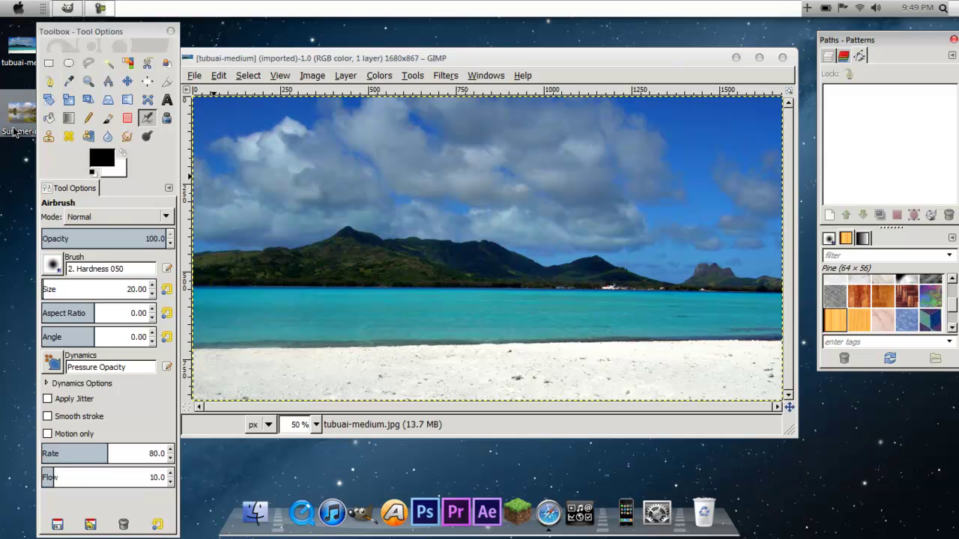
pyautogui.click(20, 154)
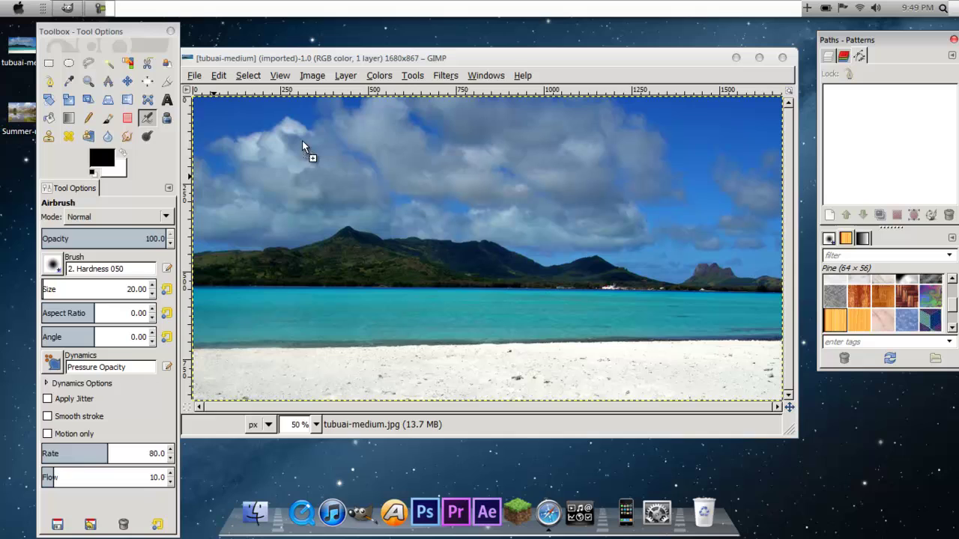
pyautogui.moveTo(313, 159); pyautogui.dragTo(312, 160)
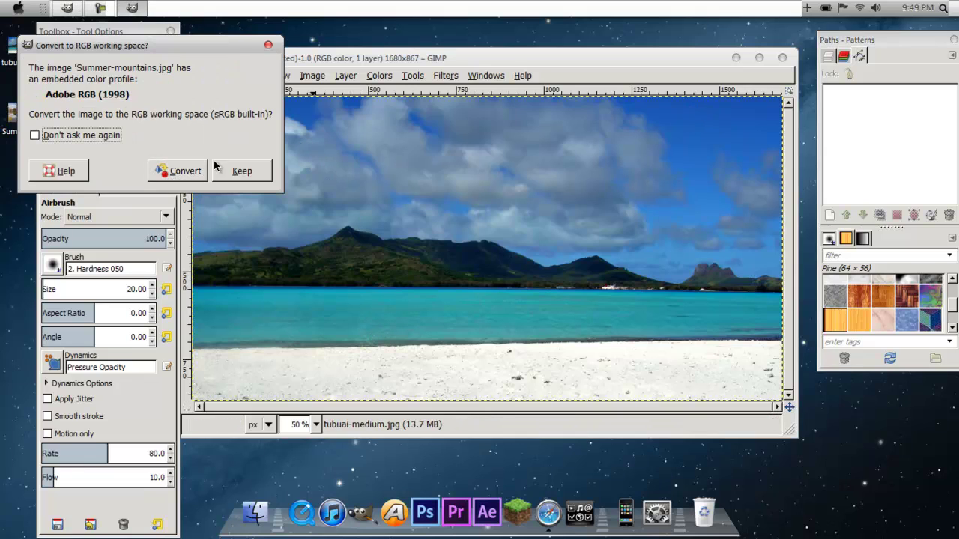
pyautogui.click(241, 172)
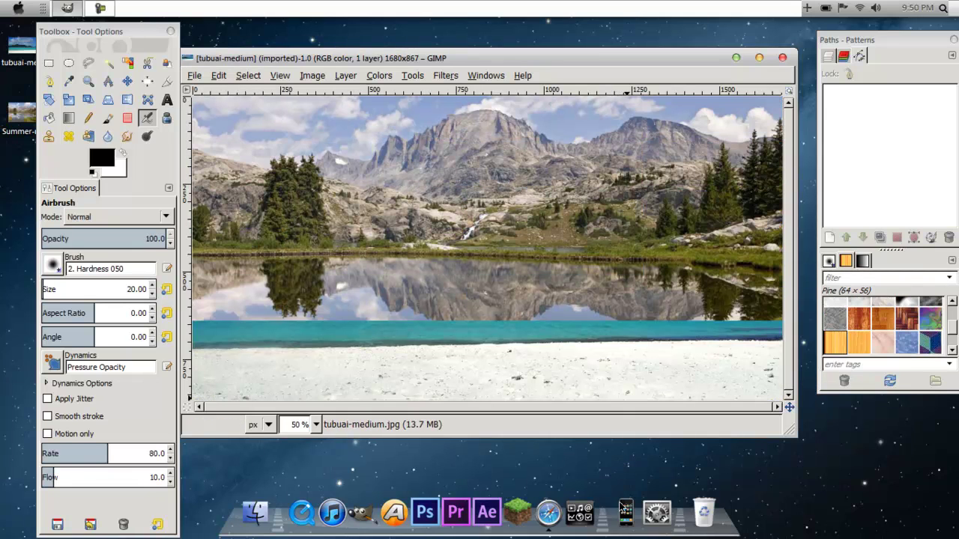
# Show the Layers list and hide the mountain layer to check the beach beneath.
pyautogui.click(832, 60)
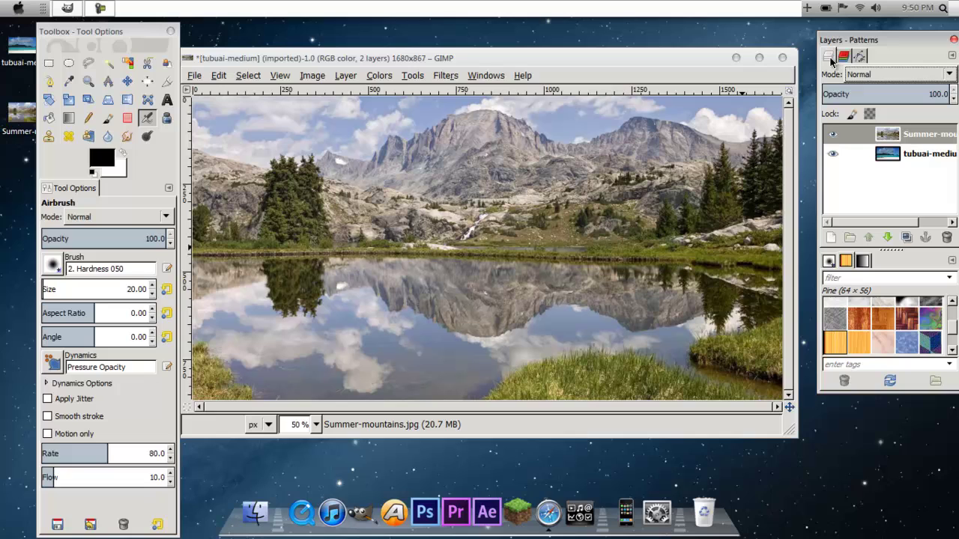
pyautogui.click(833, 135)
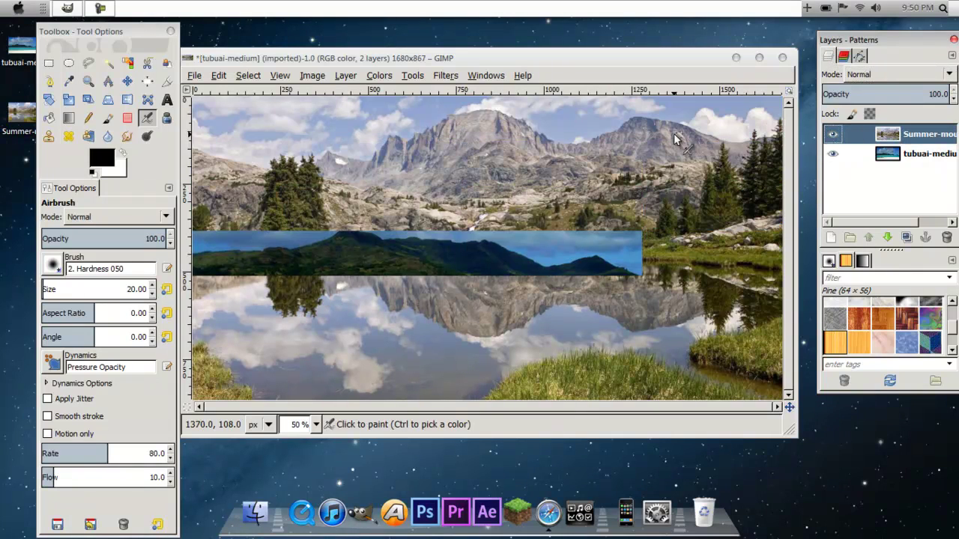
pyautogui.click(654, 56)
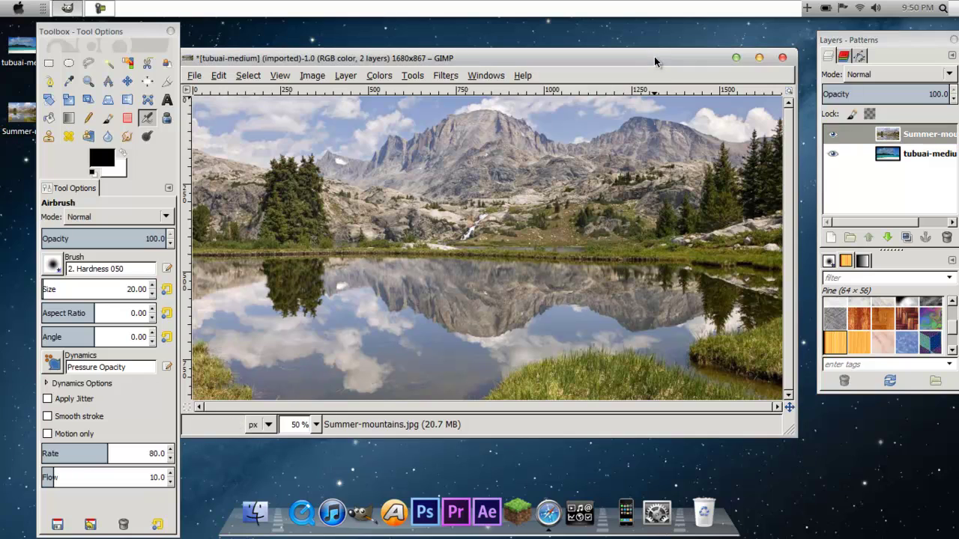
# Zoom out and reposition the mountain lake layer on the canvas with the Move tool.
pyautogui.press('-')
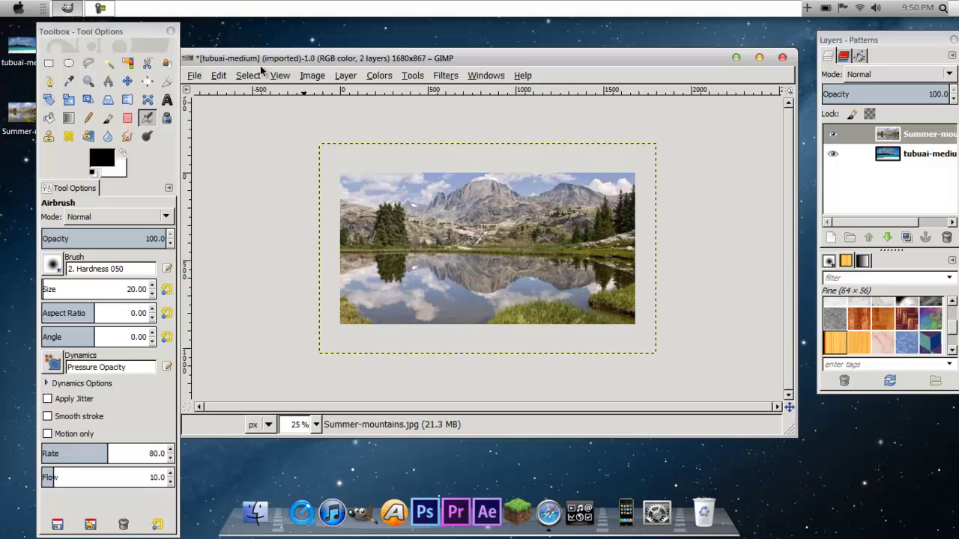
pyautogui.click(127, 81)
pyautogui.moveTo(408, 249); pyautogui.dragTo(421, 273)
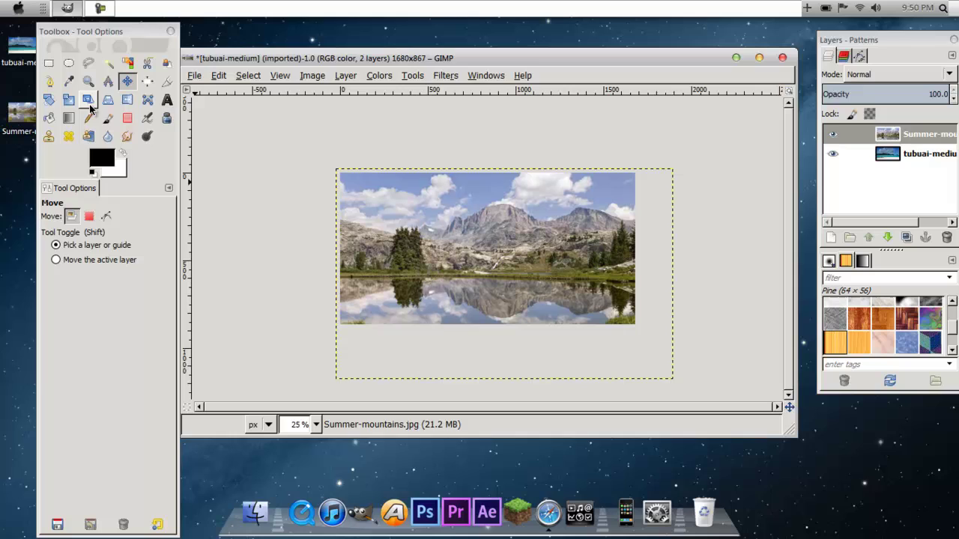
# Scale the mountain layer with locked aspect ratio down to about 1331×832 px.
pyautogui.click(68, 98)
pyautogui.click(453, 212)
pyautogui.click(797, 109)
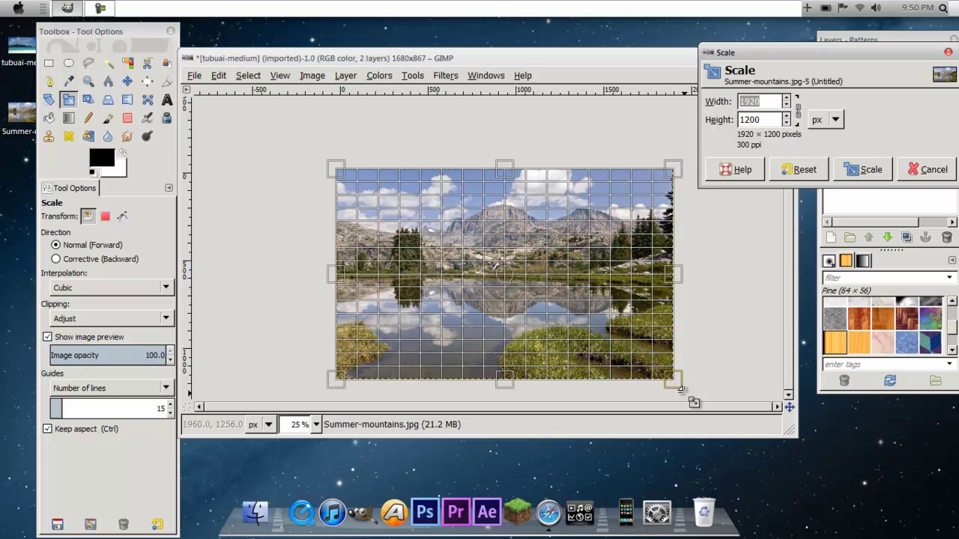
pyautogui.press('ctrl')
pyautogui.moveTo(678, 388); pyautogui.dragTo(662, 362)
pyautogui.click(868, 169)
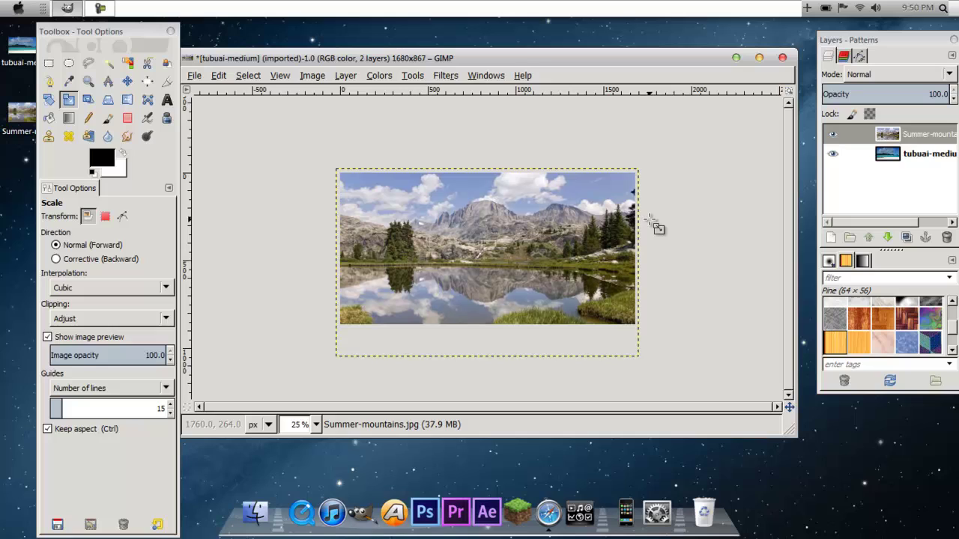
pyautogui.scroll(2, 654, 225)
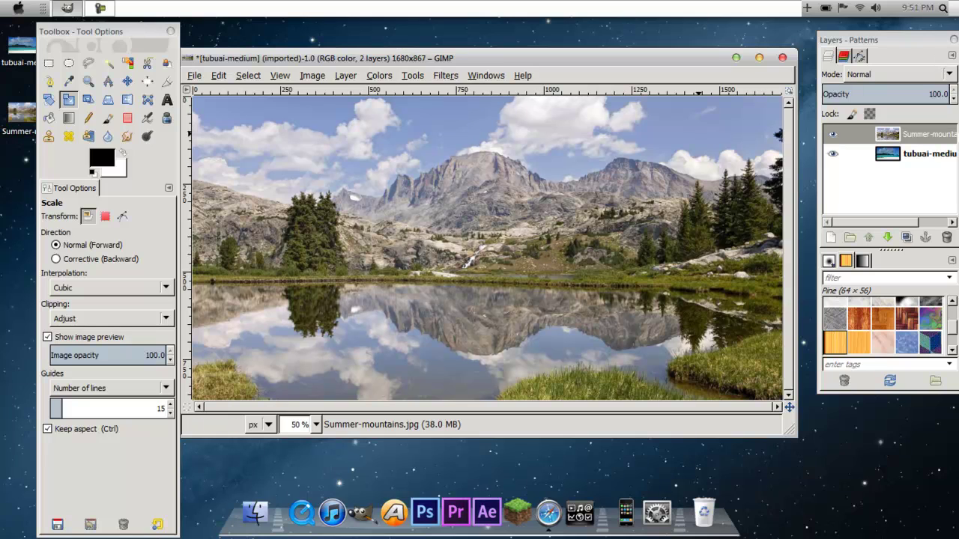
# Add a White (full opacity) layer mask to the Summer-mountains layer.
pyautogui.rightClick(927, 140)
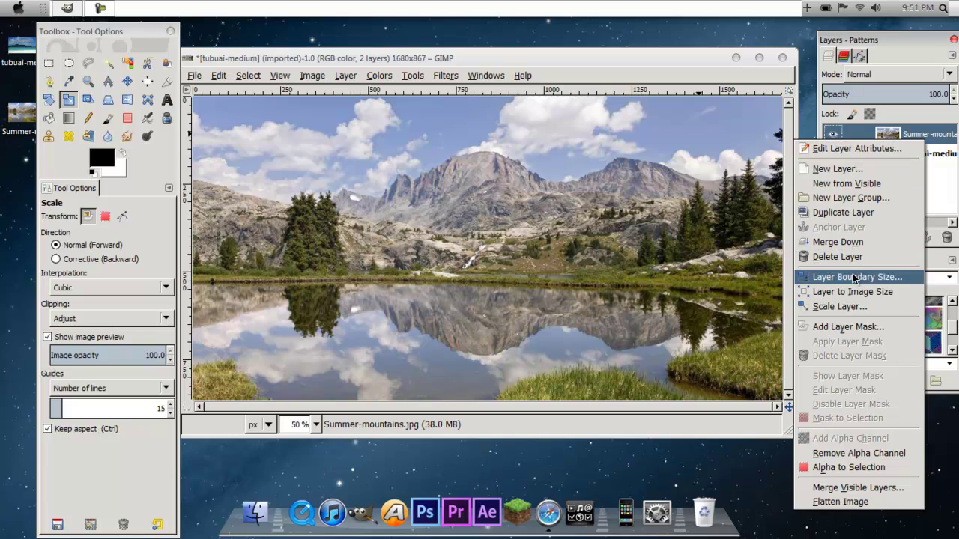
pyautogui.click(854, 327)
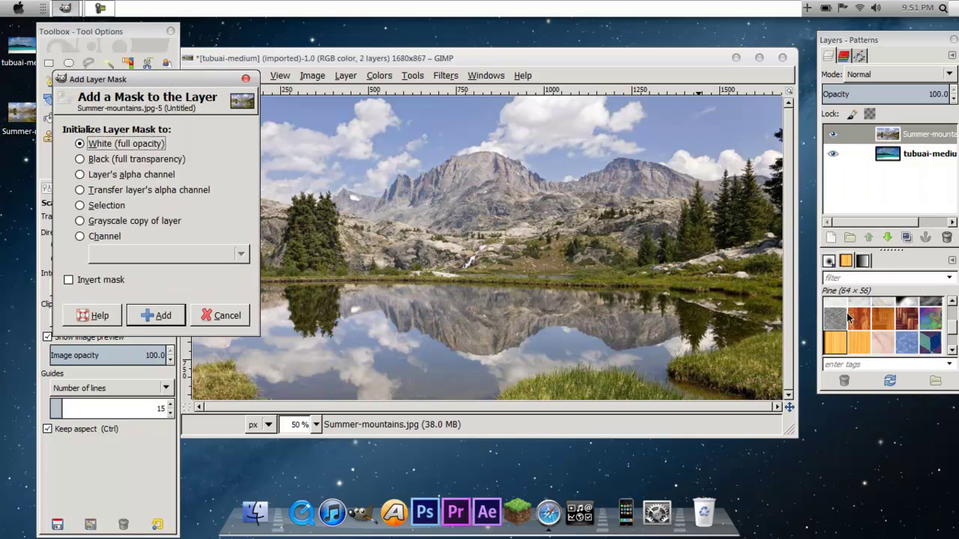
pyautogui.moveTo(140, 80); pyautogui.dragTo(452, 156)
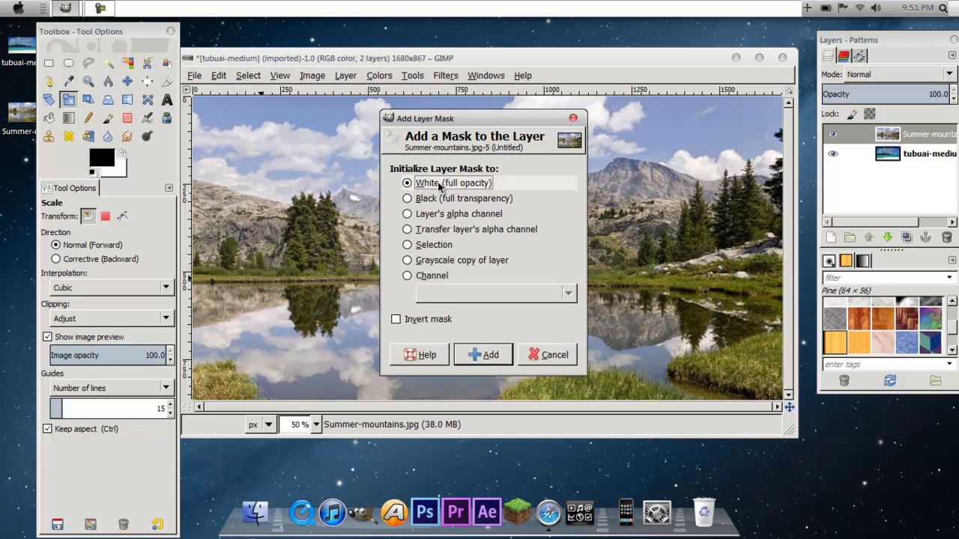
pyautogui.click(490, 358)
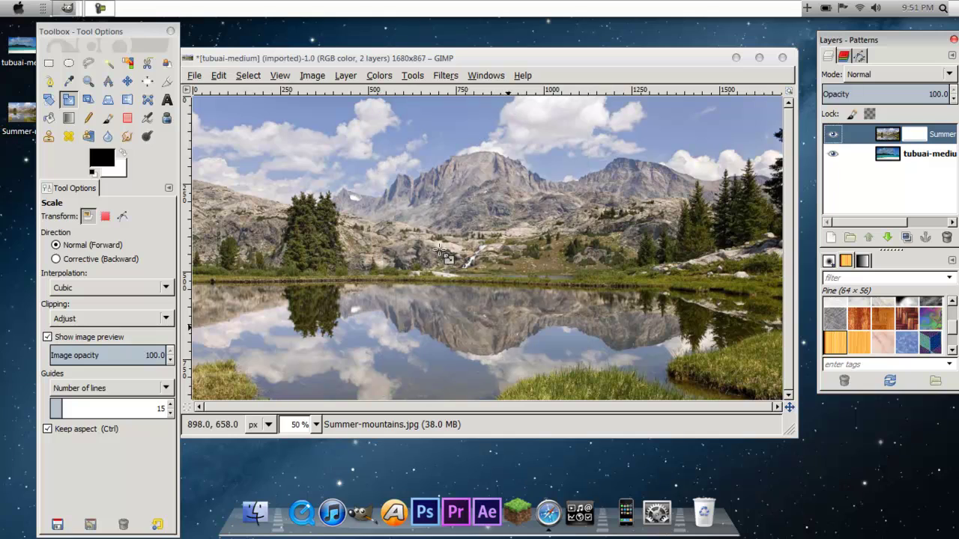
pyautogui.click(108, 120)
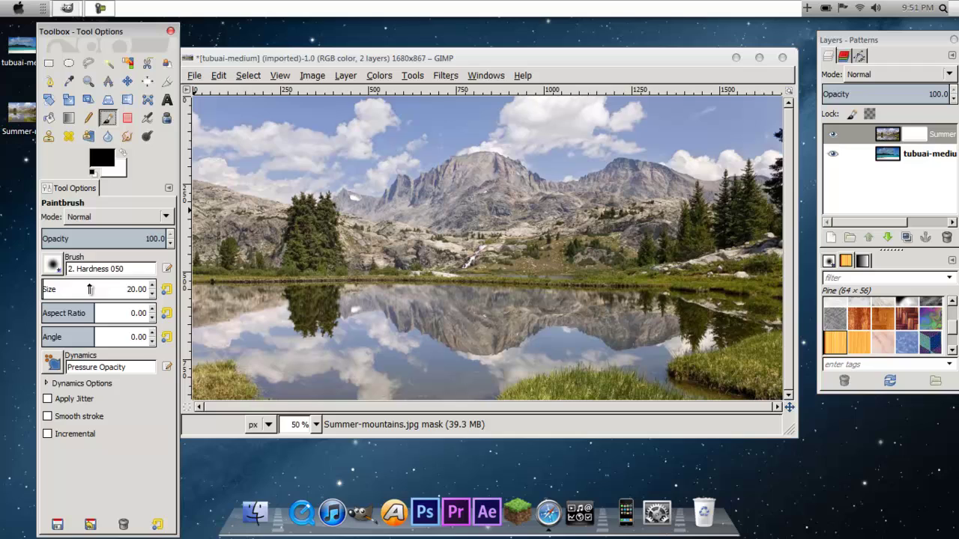
# With a 164 px brush, paint the water and beach into view and set opacity to 76.9.
pyautogui.moveTo(55, 289); pyautogui.dragTo(129, 290)
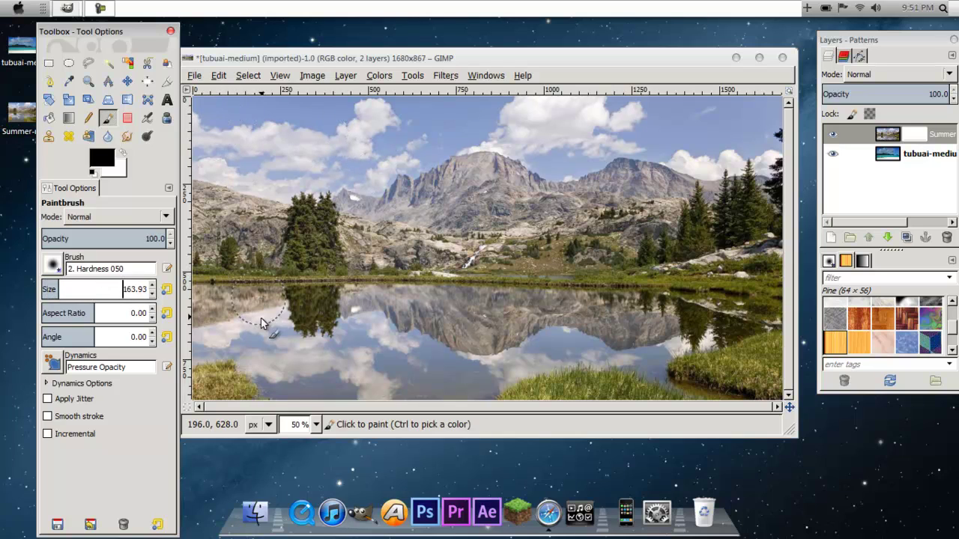
pyautogui.moveTo(199, 301)
pyautogui.mouseDown()
pyautogui.moveTo(313, 335)
pyautogui.moveTo(555, 331)
pyautogui.mouseUp()
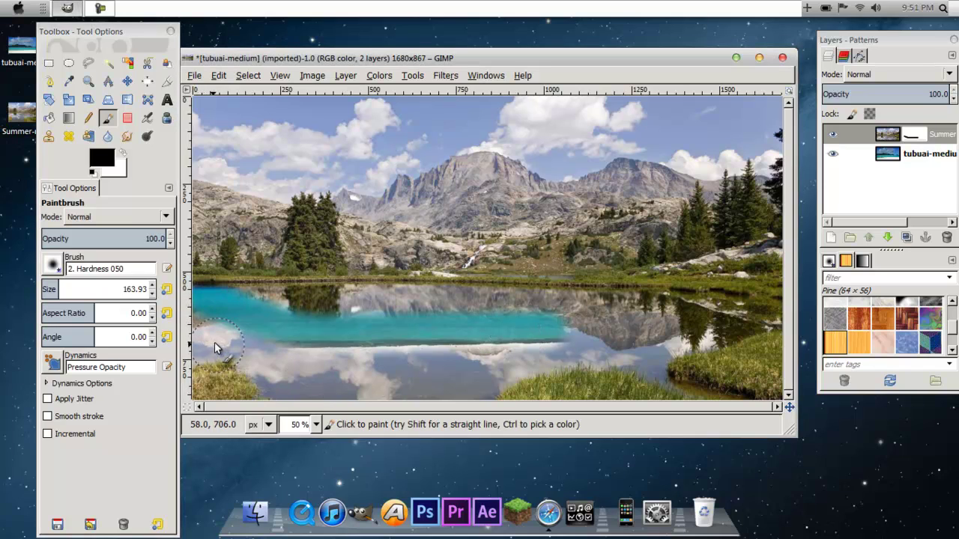
pyautogui.moveTo(200, 358)
pyautogui.mouseDown()
pyautogui.moveTo(409, 340)
pyautogui.moveTo(591, 369)
pyautogui.mouseUp()
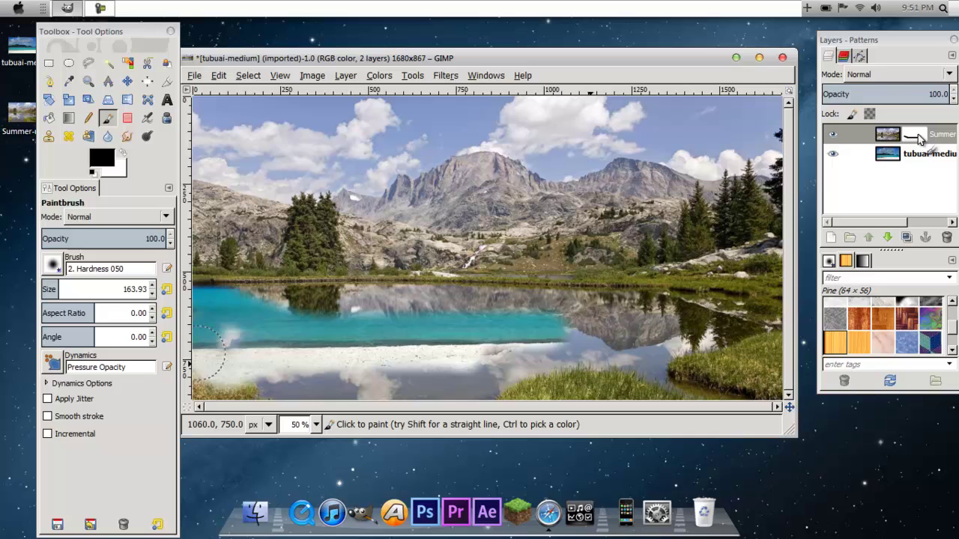
pyautogui.click(921, 98)
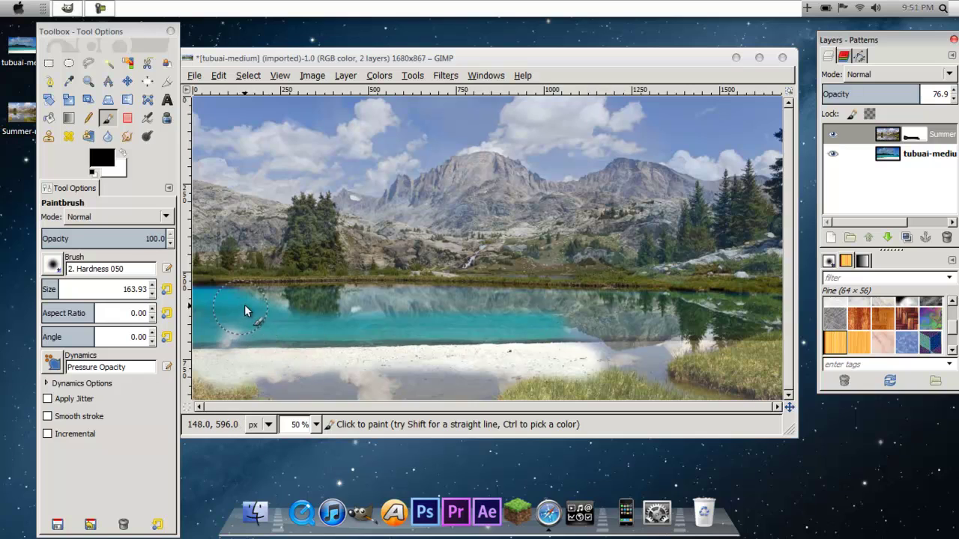
pyautogui.click(315, 314)
# Extend the turquoise water to the right edge and paint out grass and smudges on the beach.
pyautogui.moveTo(445, 310)
pyautogui.mouseDown()
pyautogui.moveTo(645, 314)
pyautogui.moveTo(716, 305)
pyautogui.moveTo(803, 318)
pyautogui.mouseUp()
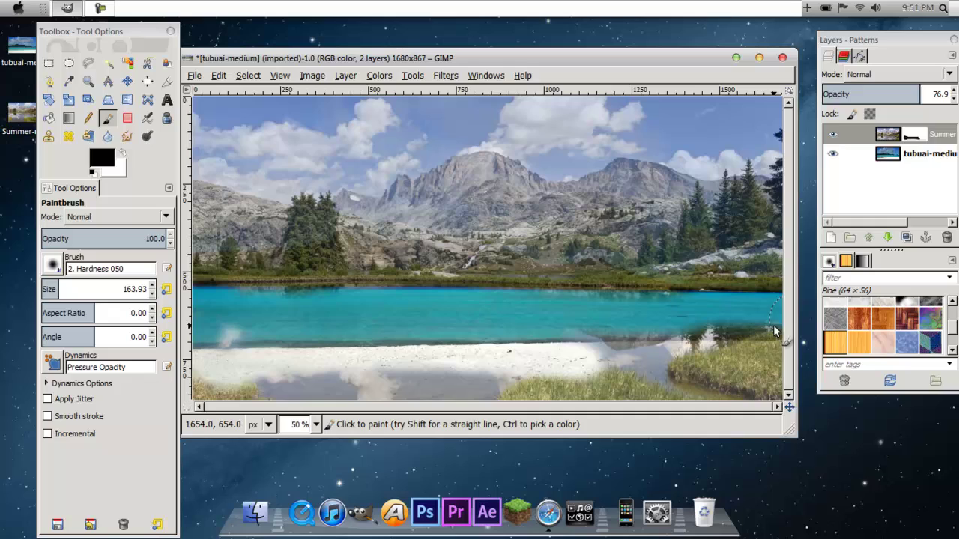
pyautogui.moveTo(775, 364)
pyautogui.mouseDown()
pyautogui.moveTo(756, 397)
pyautogui.moveTo(753, 345)
pyautogui.moveTo(711, 374)
pyautogui.moveTo(724, 335)
pyautogui.moveTo(710, 337)
pyautogui.moveTo(653, 394)
pyautogui.moveTo(700, 401)
pyautogui.moveTo(661, 360)
pyautogui.moveTo(674, 327)
pyautogui.moveTo(623, 338)
pyautogui.moveTo(607, 378)
pyautogui.moveTo(569, 385)
pyautogui.mouseUp()
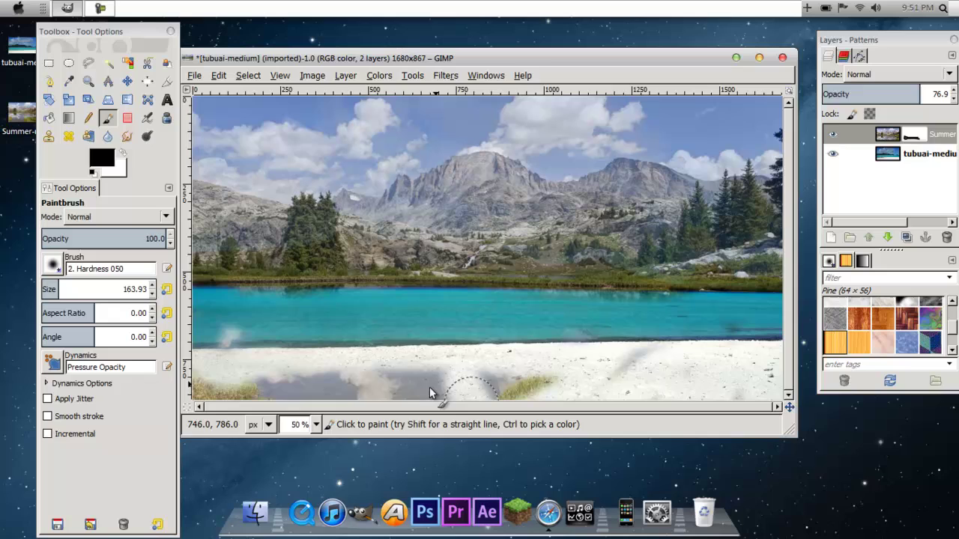
pyautogui.moveTo(247, 391)
pyautogui.mouseDown()
pyautogui.moveTo(209, 378)
pyautogui.moveTo(242, 338)
pyautogui.mouseUp()
pyautogui.moveTo(266, 389)
pyautogui.mouseDown()
pyautogui.moveTo(296, 395)
pyautogui.moveTo(345, 378)
pyautogui.moveTo(412, 375)
pyautogui.mouseUp()
pyautogui.moveTo(506, 388)
pyautogui.mouseDown()
pyautogui.moveTo(562, 385)
pyautogui.moveTo(717, 330)
pyautogui.mouseUp()
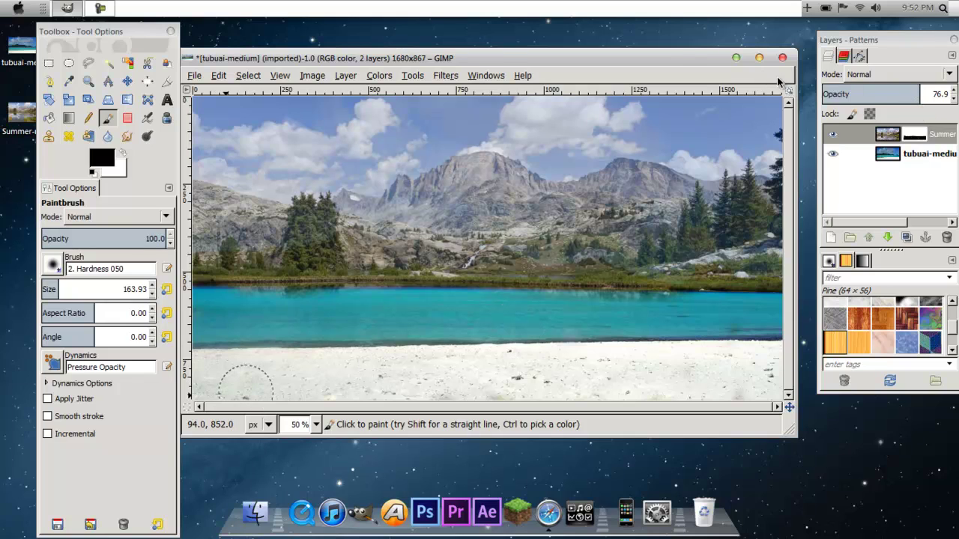
# Restore the Summer-mountains layer to 100 opacity and toggle its visibility to compare.
pyautogui.click(915, 94)
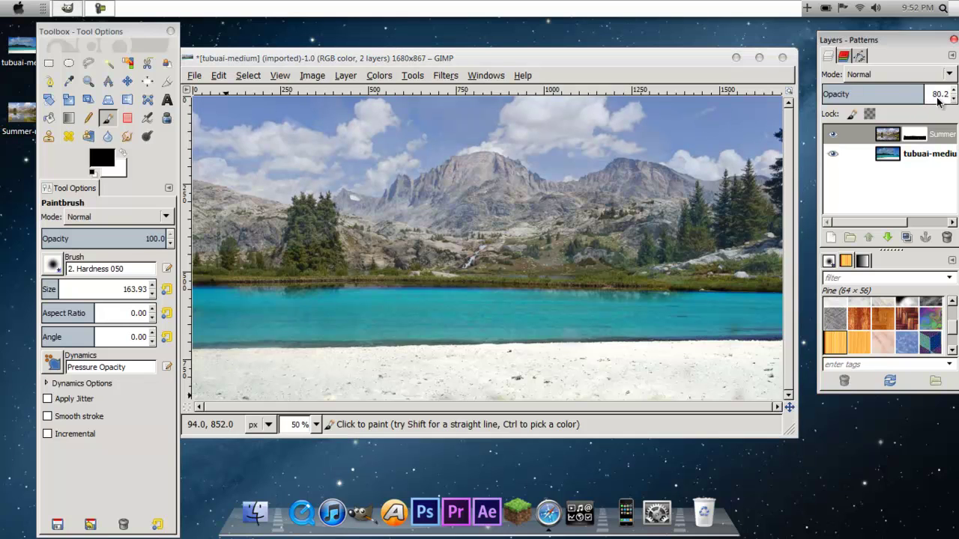
pyautogui.moveTo(913, 95); pyautogui.dragTo(947, 95)
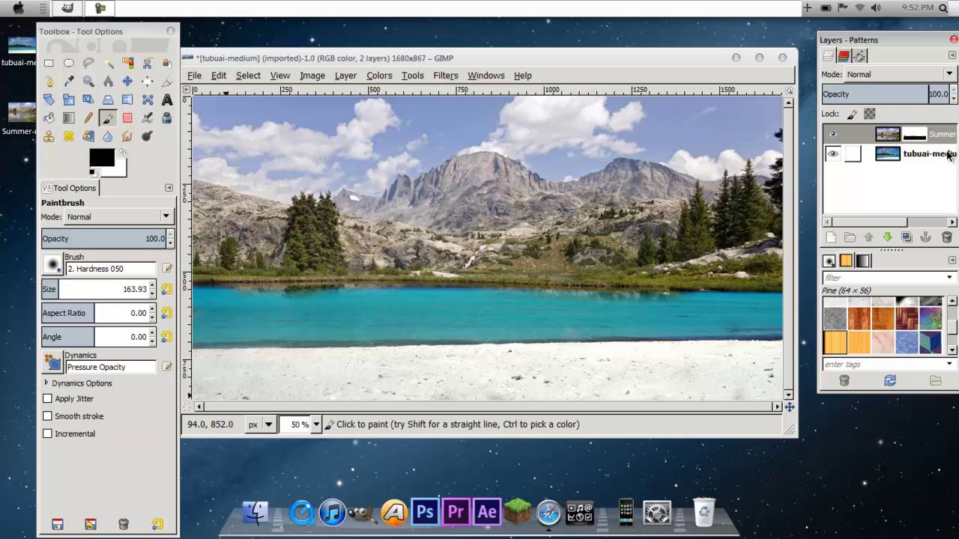
pyautogui.click(681, 319)
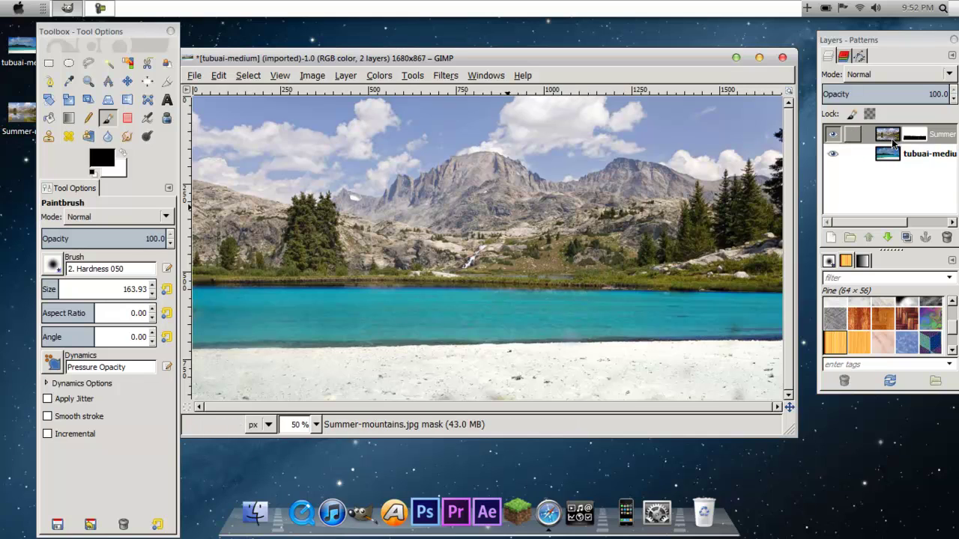
pyautogui.click(833, 138)
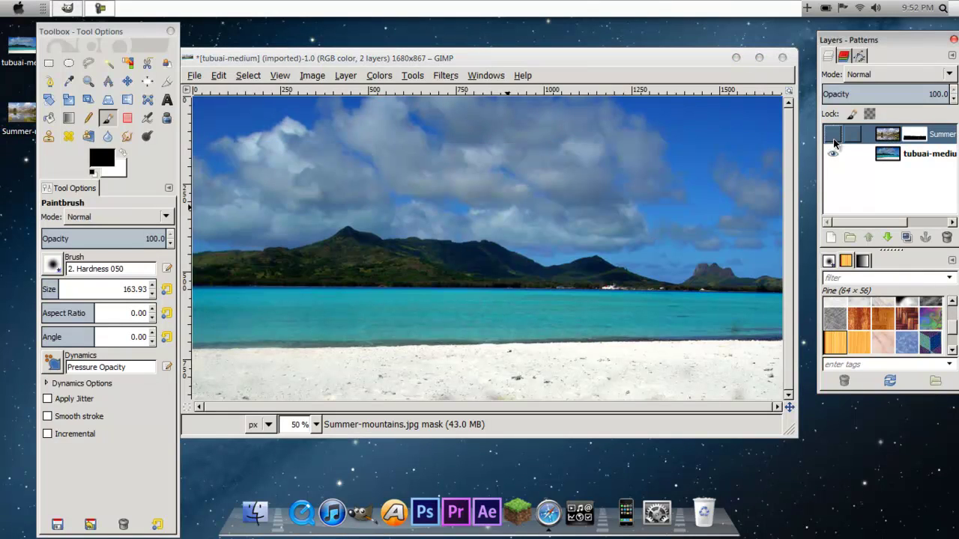
pyautogui.click(834, 142)
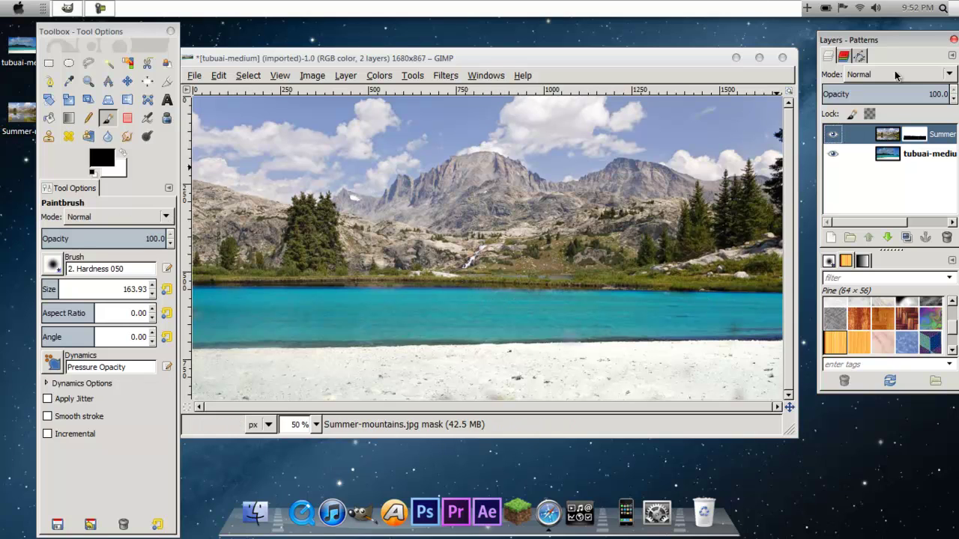
# Apply the mountain layer's mask and convert its alpha channel into a selection.
pyautogui.rightClick(932, 144)
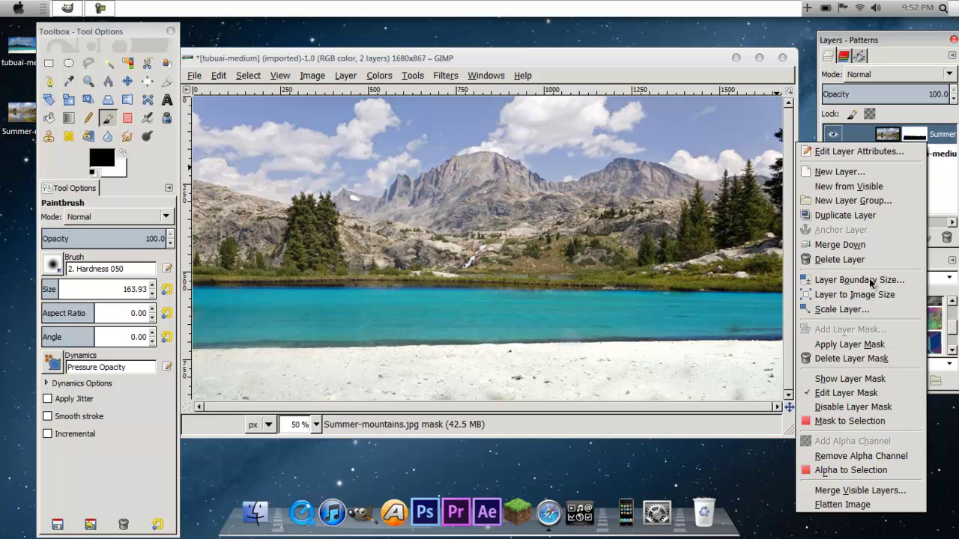
pyautogui.click(849, 345)
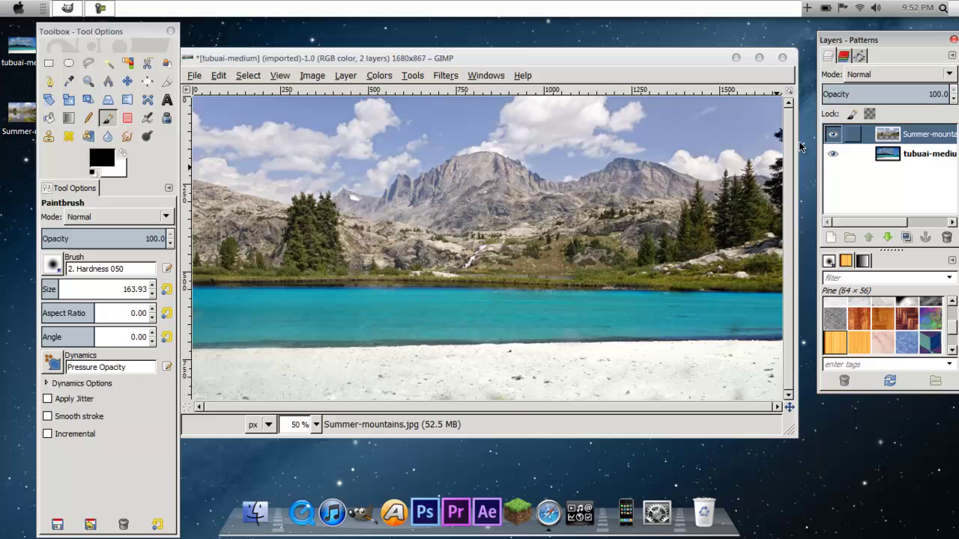
pyautogui.rightClick(914, 137)
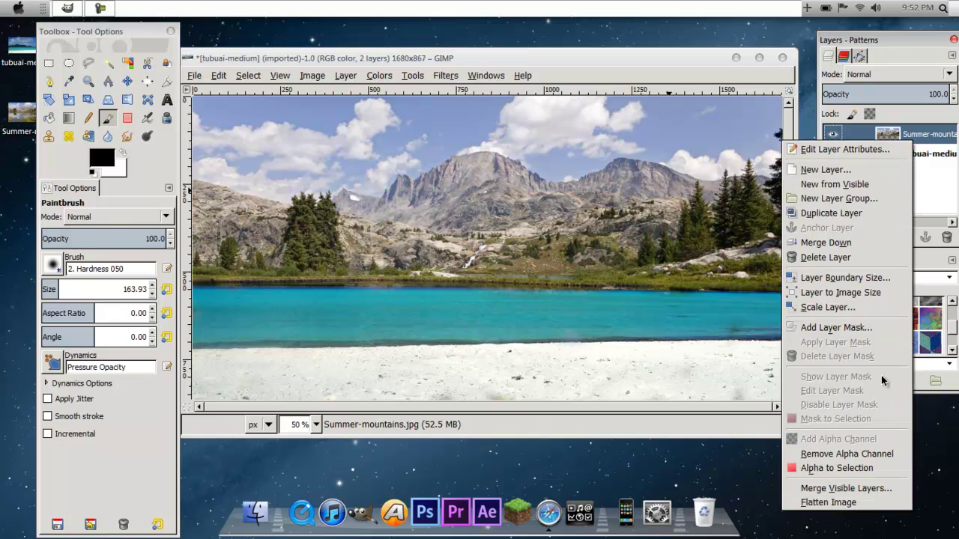
pyautogui.click(854, 470)
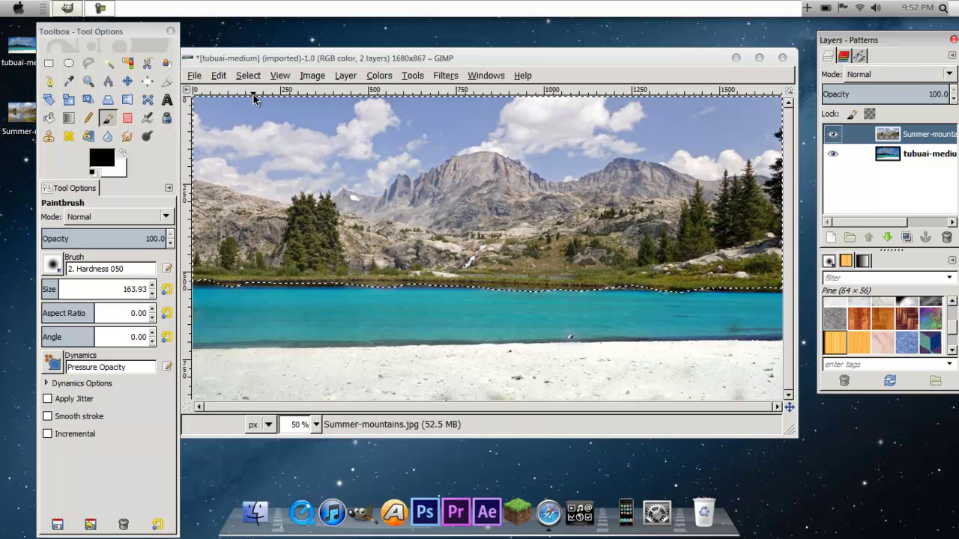
# Copy the selected mountain pixels and paste them as a new Clipboard layer.
pyautogui.rightClick(385, 154)
pyautogui.moveTo(409, 185)
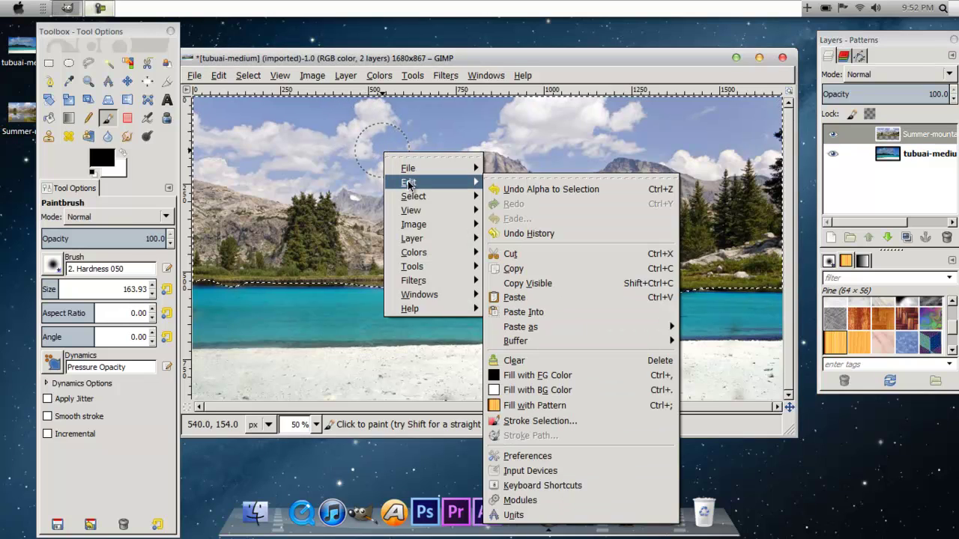
pyautogui.click(549, 268)
pyautogui.rightClick(564, 142)
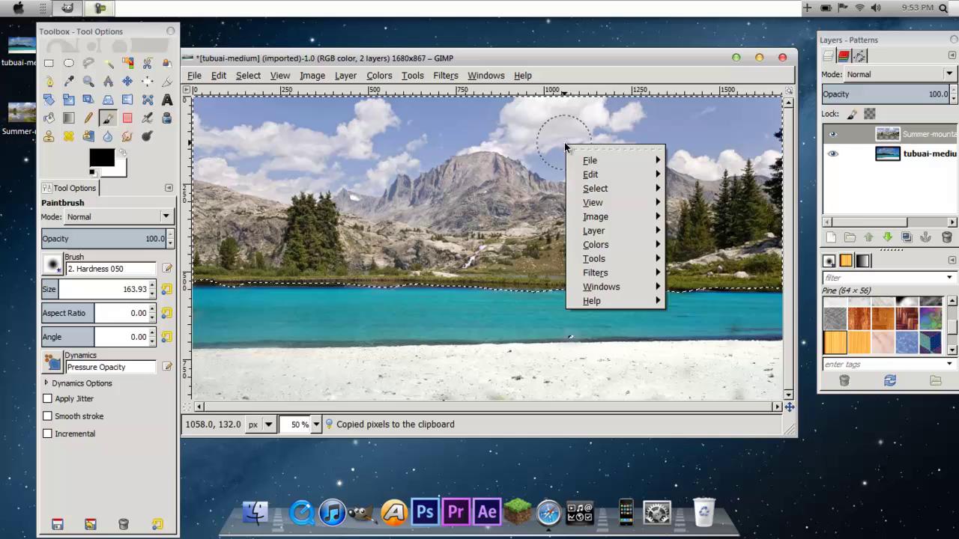
pyautogui.moveTo(588, 175)
pyautogui.moveTo(711, 320)
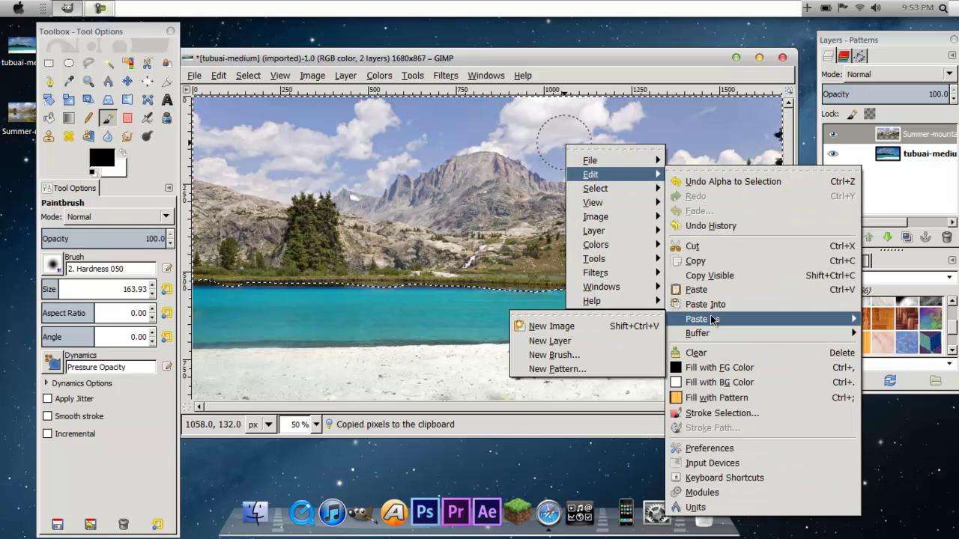
pyautogui.click(550, 341)
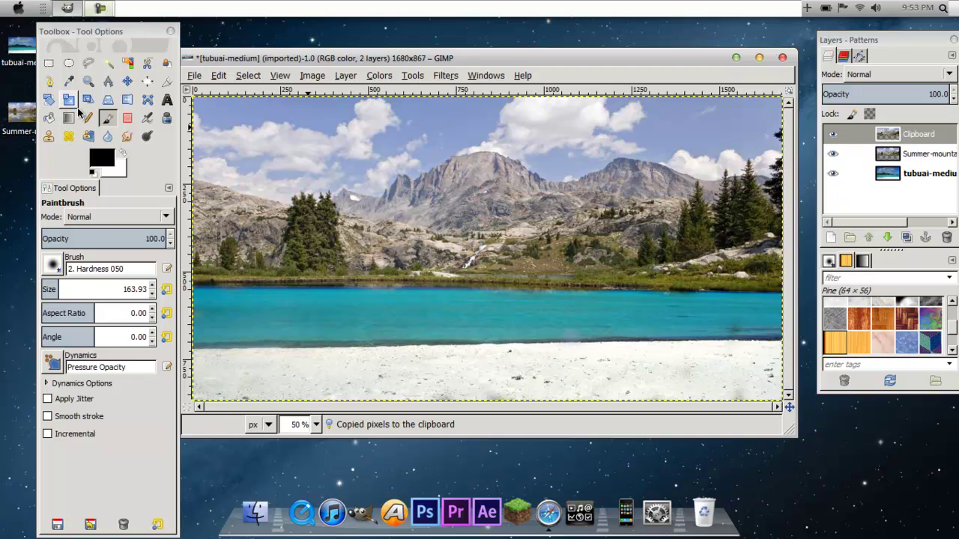
# Clear the selection and flip the Clipboard layer vertically with the Flip tool.
pyautogui.click(128, 102)
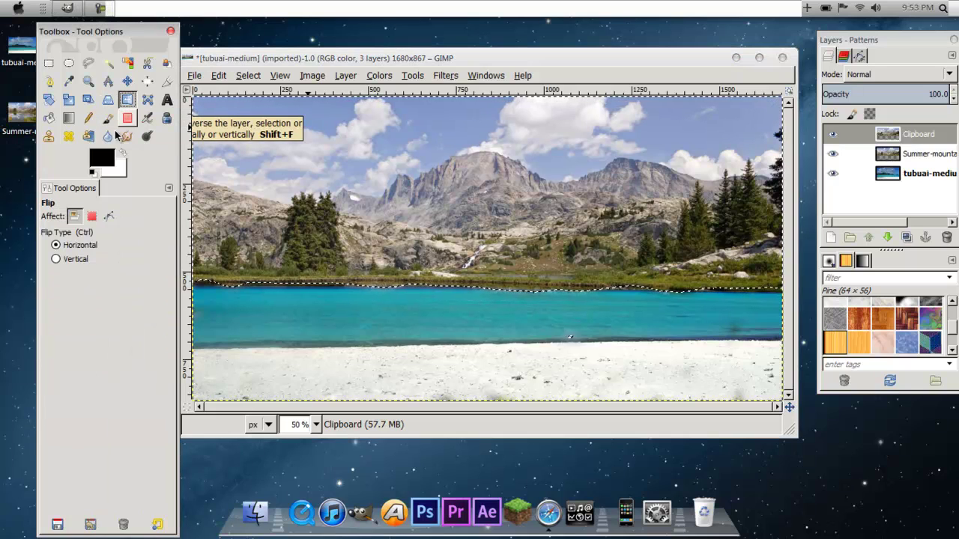
pyautogui.click(79, 258)
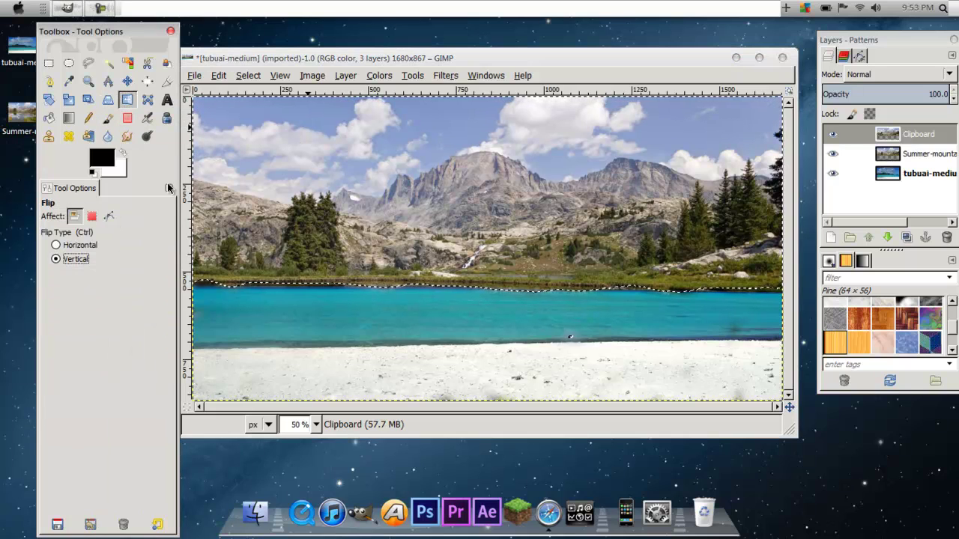
pyautogui.click(254, 79)
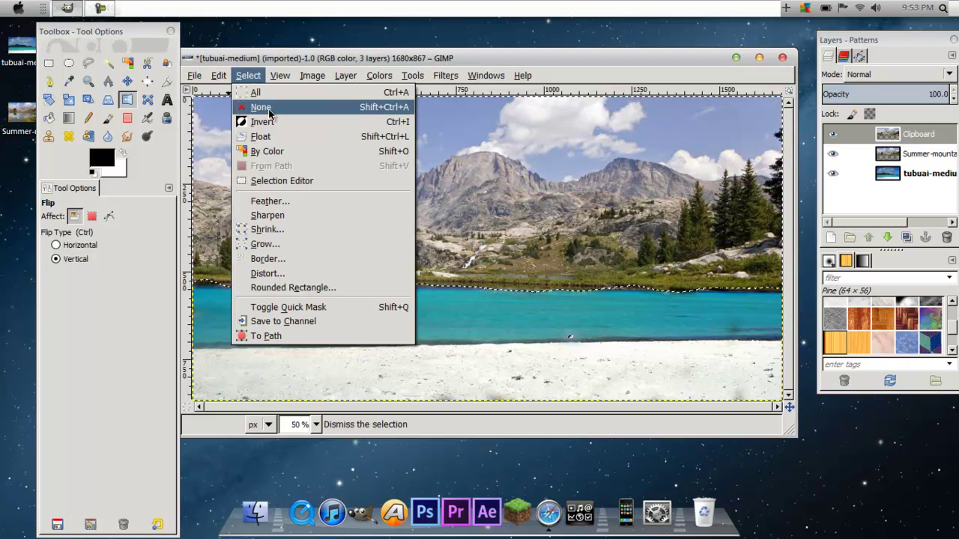
pyautogui.click(267, 107)
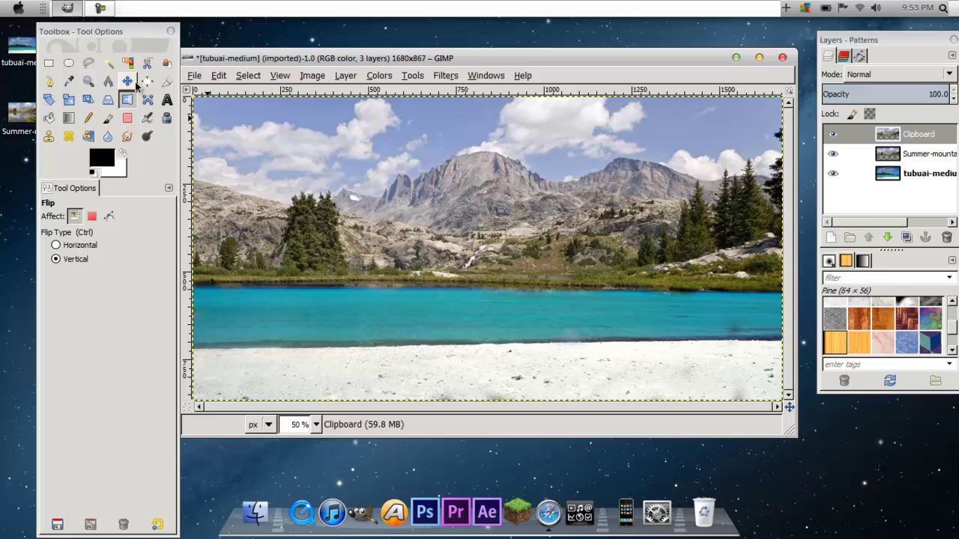
pyautogui.click(513, 190)
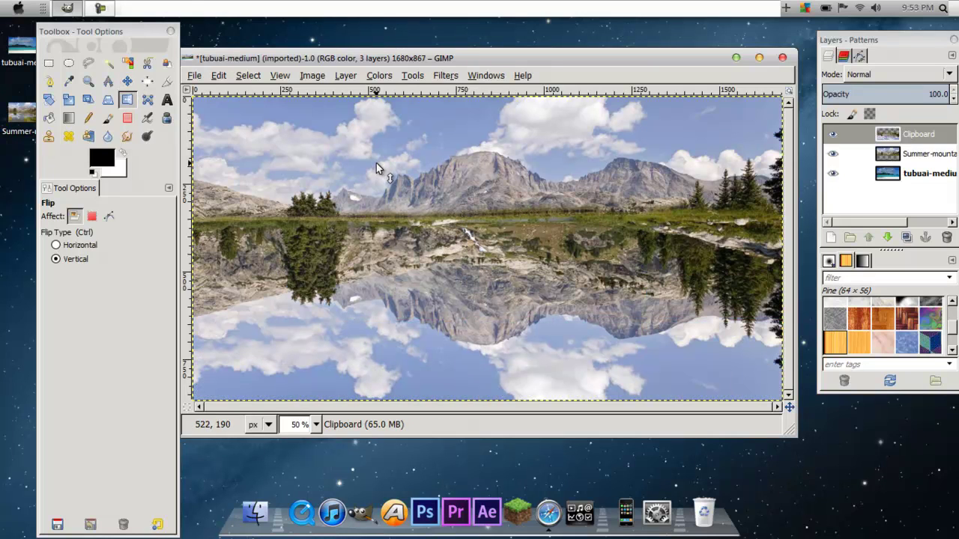
# Move the flipped Clipboard layer down into the water and maximize the image window.
pyautogui.click(130, 82)
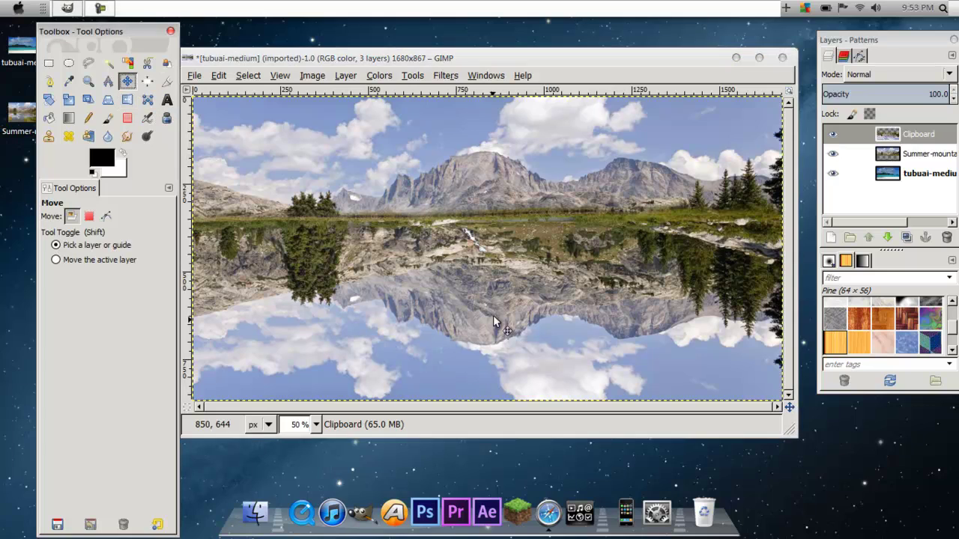
pyautogui.moveTo(508, 282); pyautogui.dragTo(538, 357)
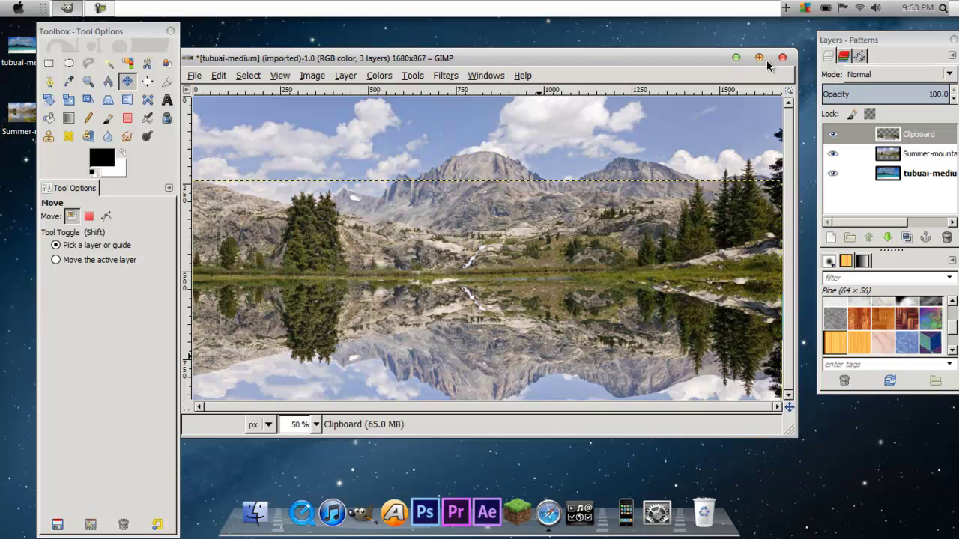
pyautogui.click(759, 57)
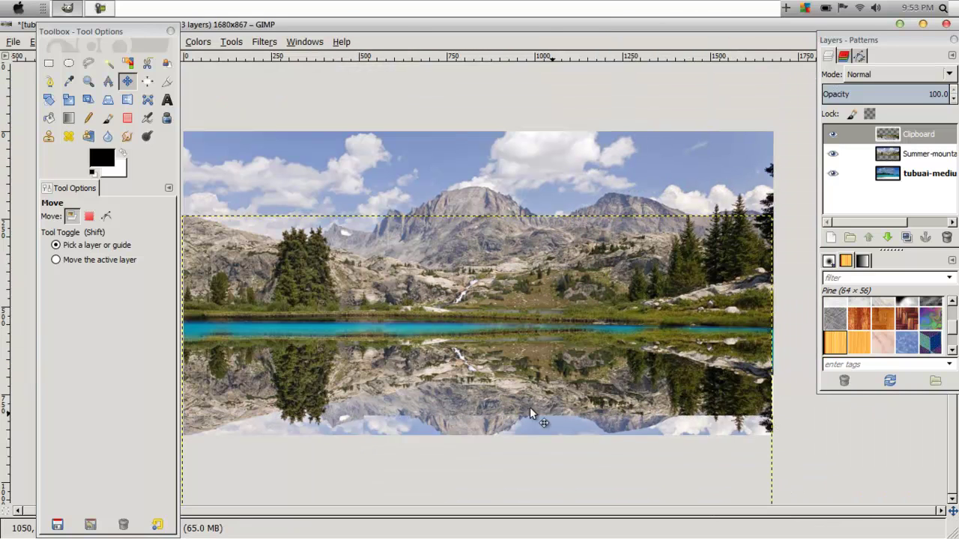
pyautogui.moveTo(99, 32); pyautogui.dragTo(64, 82)
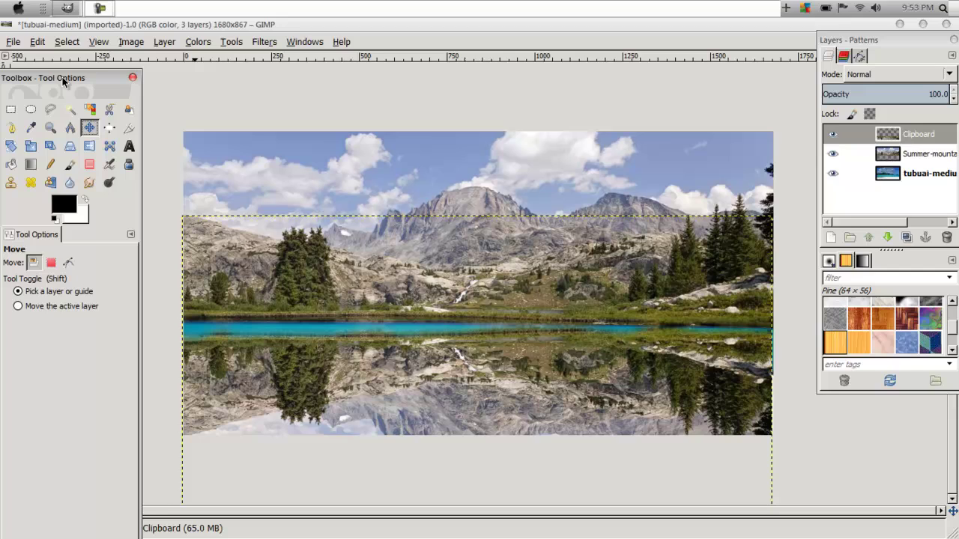
pyautogui.moveTo(472, 373); pyautogui.dragTo(470, 335)
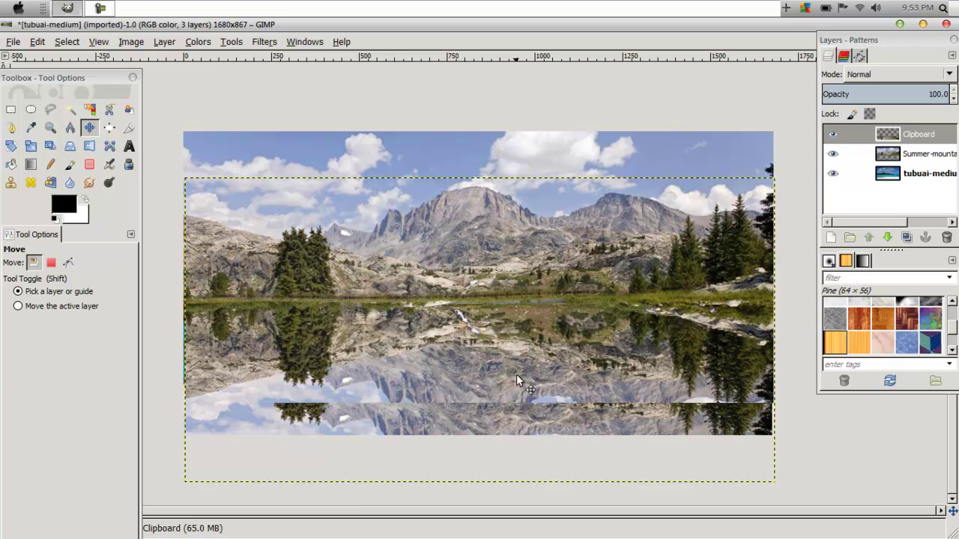
pyautogui.moveTo(516, 374); pyautogui.dragTo(514, 377)
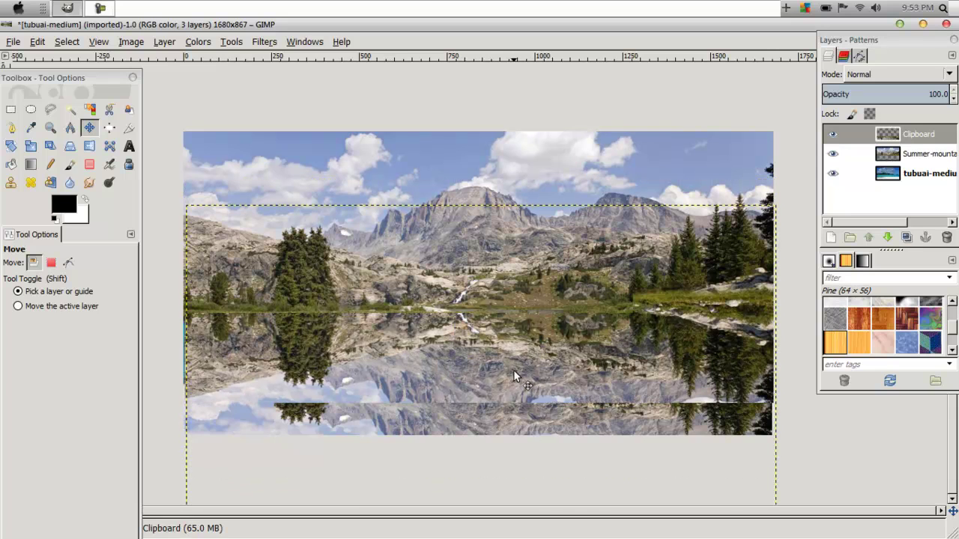
# Fine-tune the reflection's position, nudging it left with arrow keys until it aligns beneath the shoreline.
pyautogui.click(349, 383)
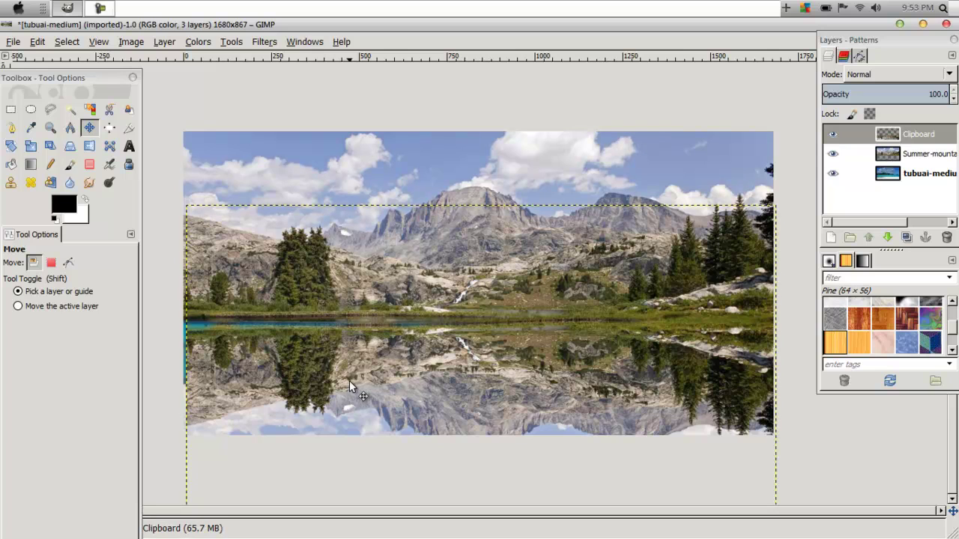
pyautogui.moveTo(348, 380); pyautogui.dragTo(330, 366)
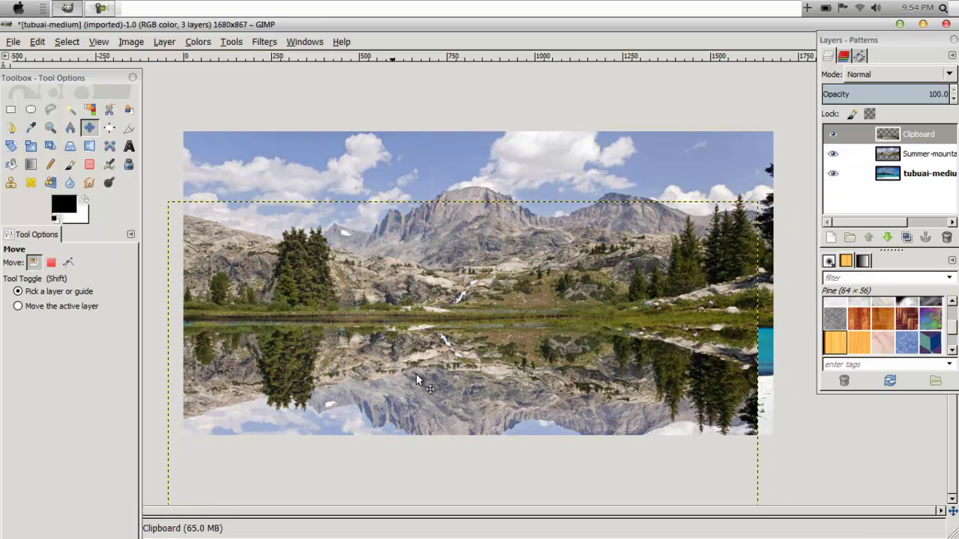
pyautogui.moveTo(416, 375); pyautogui.dragTo(433, 372)
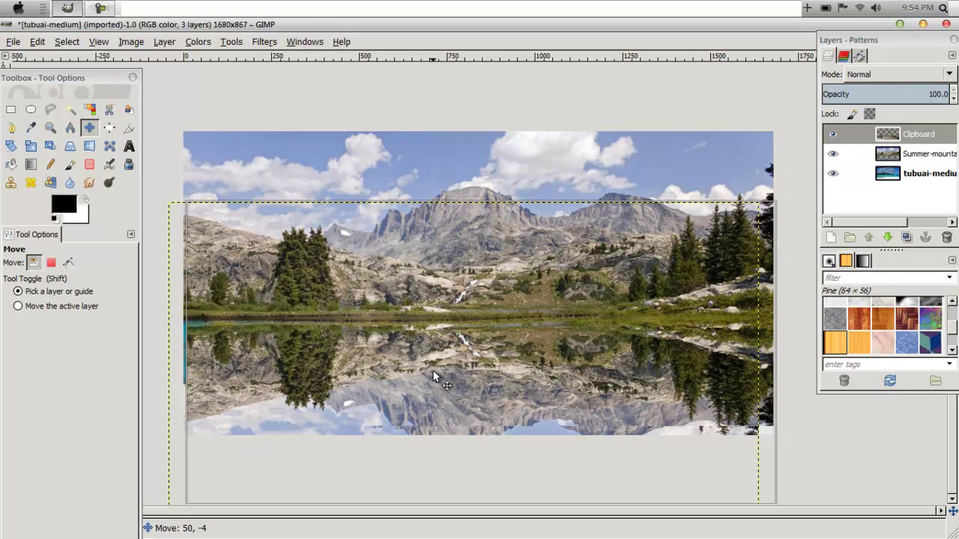
pyautogui.moveTo(402, 379); pyautogui.dragTo(390, 376)
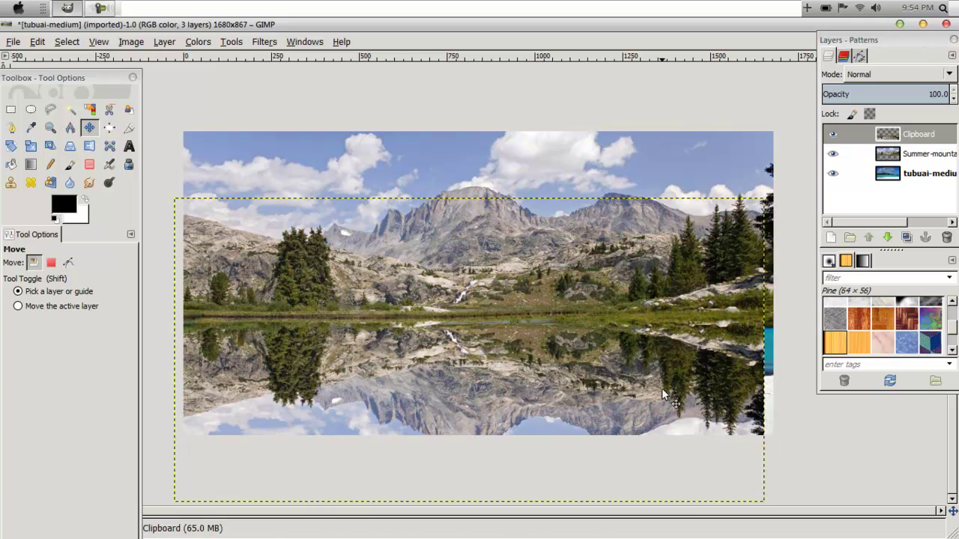
pyautogui.moveTo(661, 388); pyautogui.dragTo(683, 386)
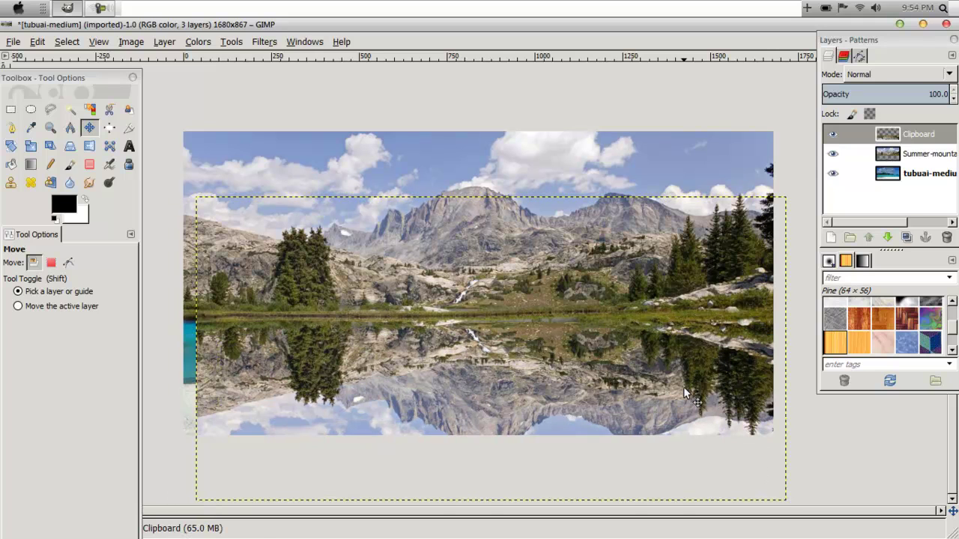
pyautogui.press('Left')
pyautogui.press('Left')
pyautogui.press('Left')
pyautogui.press('Left')
pyautogui.press('Left')
pyautogui.press('Left')
pyautogui.press('Left')
pyautogui.press('Left')
pyautogui.press('Left')
pyautogui.press('Left')
pyautogui.press('Left')
pyautogui.press('Left')
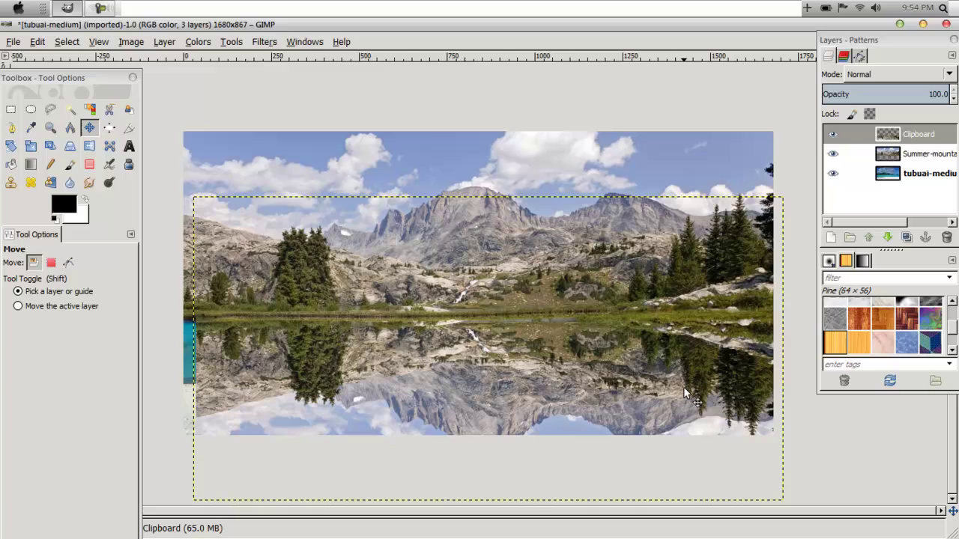
pyautogui.press('Left')
pyautogui.press('Left')
pyautogui.press('Left')
pyautogui.press('Left')
pyautogui.press('Left')
pyautogui.press('Left')
pyautogui.press('Left')
pyautogui.press('Left')
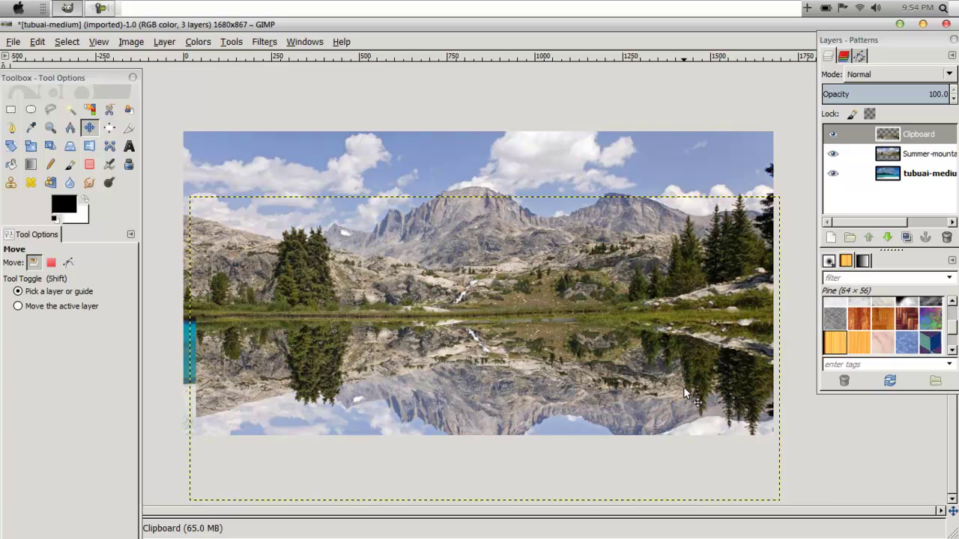
pyautogui.press('Left')
pyautogui.press('Left')
pyautogui.press('Left')
pyautogui.press('Left')
pyautogui.press('Left')
pyautogui.press('Left')
pyautogui.press('Left')
pyautogui.press('Left')
pyautogui.press('Left')
pyautogui.press('Left')
pyautogui.press('Left')
pyautogui.press('Left')
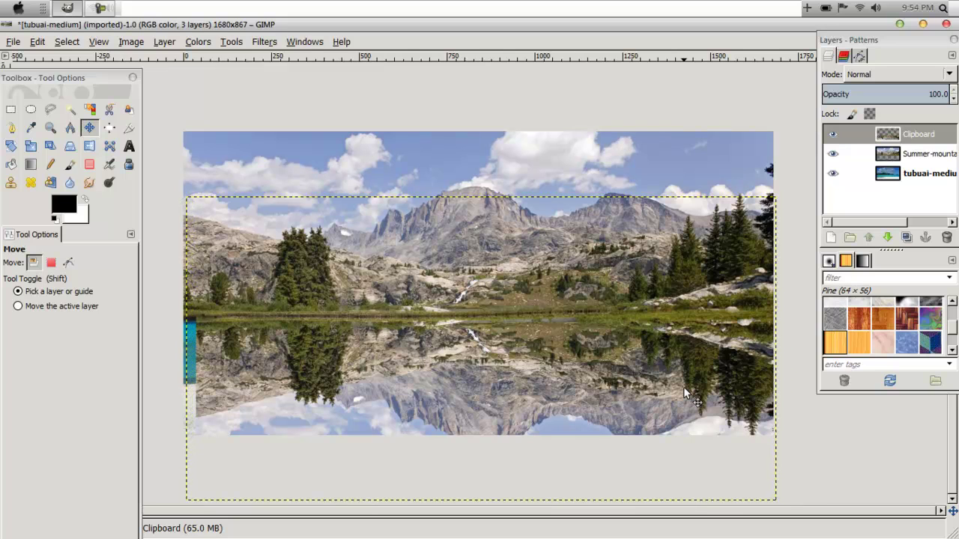
pyautogui.press('Left')
pyautogui.press('Left')
pyautogui.press('Left')
pyautogui.press('Left')
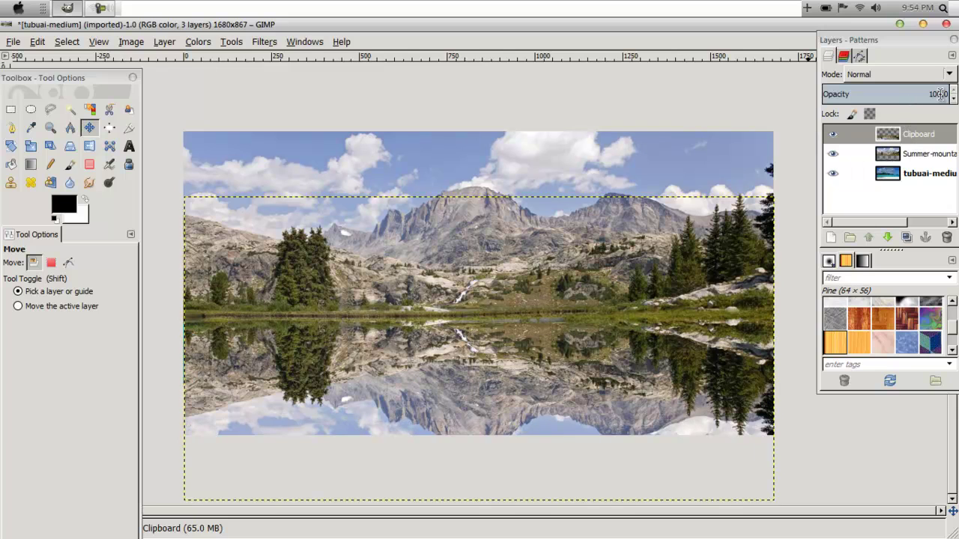
# Lower the Clipboard reflection layer's opacity to about 49.5.
pyautogui.moveTo(927, 95); pyautogui.dragTo(884, 97)
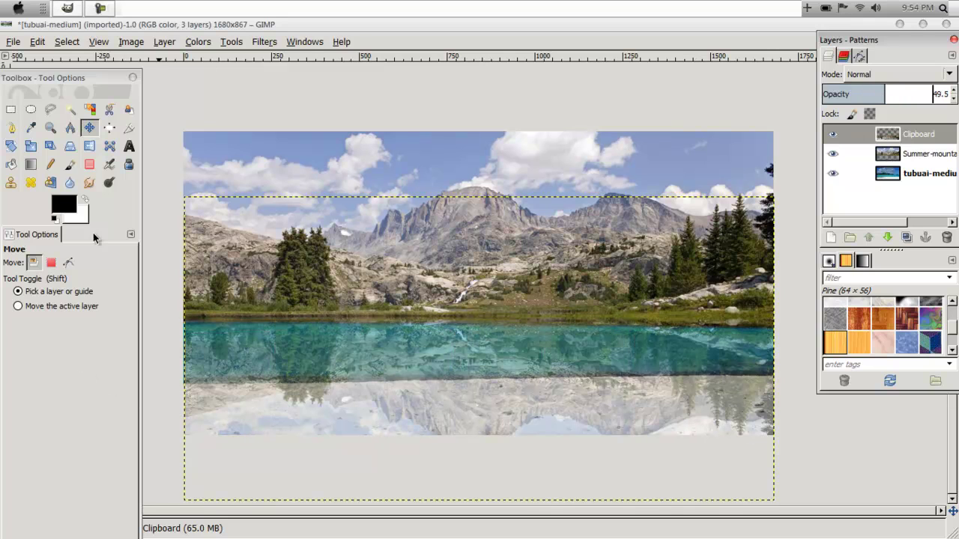
pyautogui.click(11, 129)
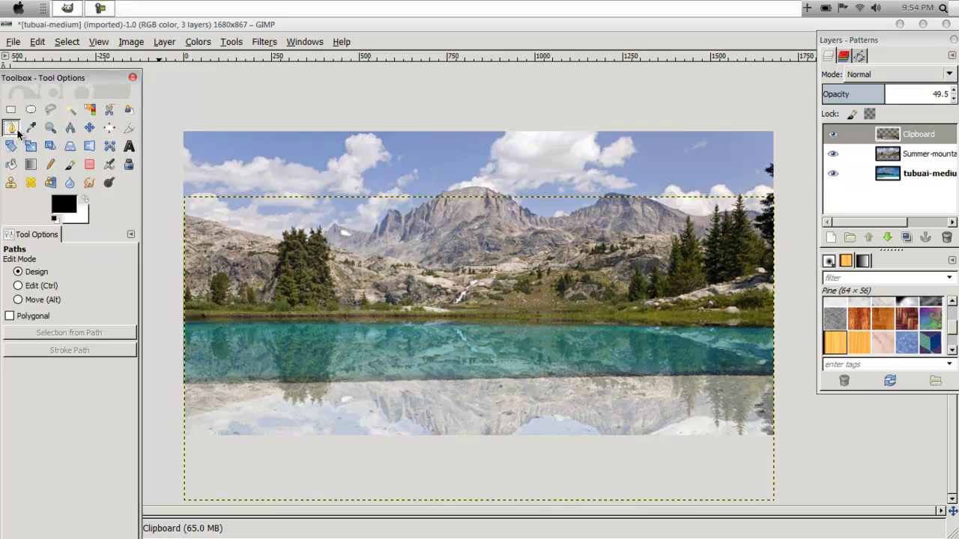
# Trace a path along the waterline from the left edge toward the right.
pyautogui.click(180, 381)
pyautogui.click(180, 380)
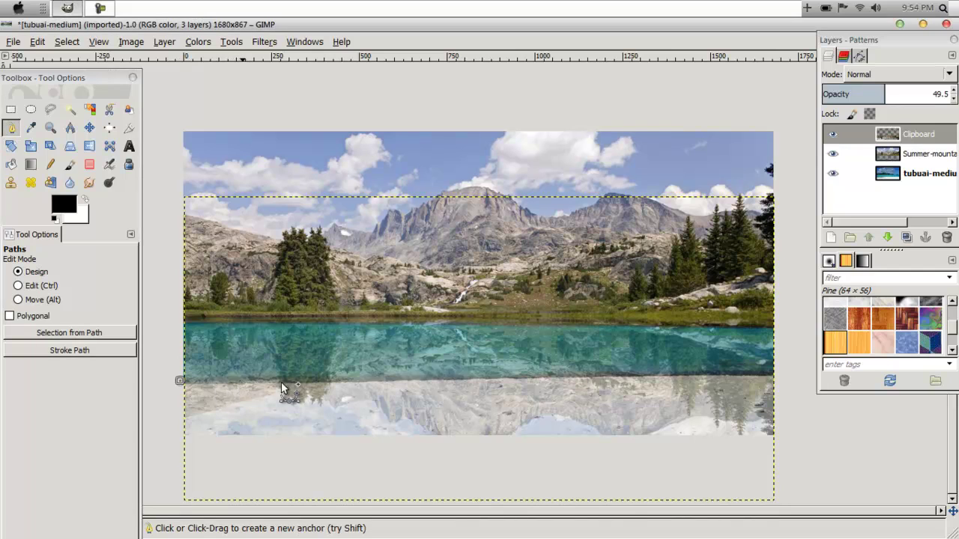
pyautogui.click(372, 382)
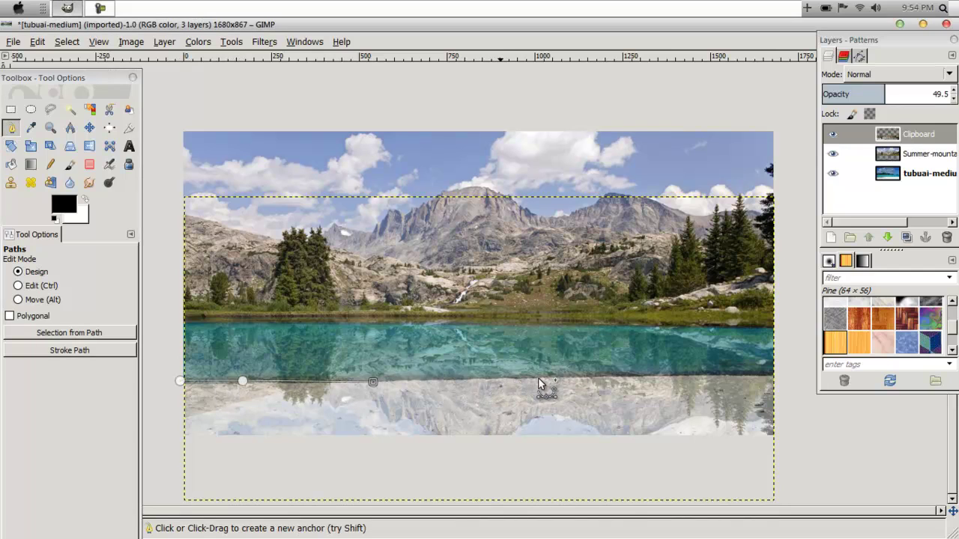
pyautogui.click(500, 379)
pyautogui.click(597, 375)
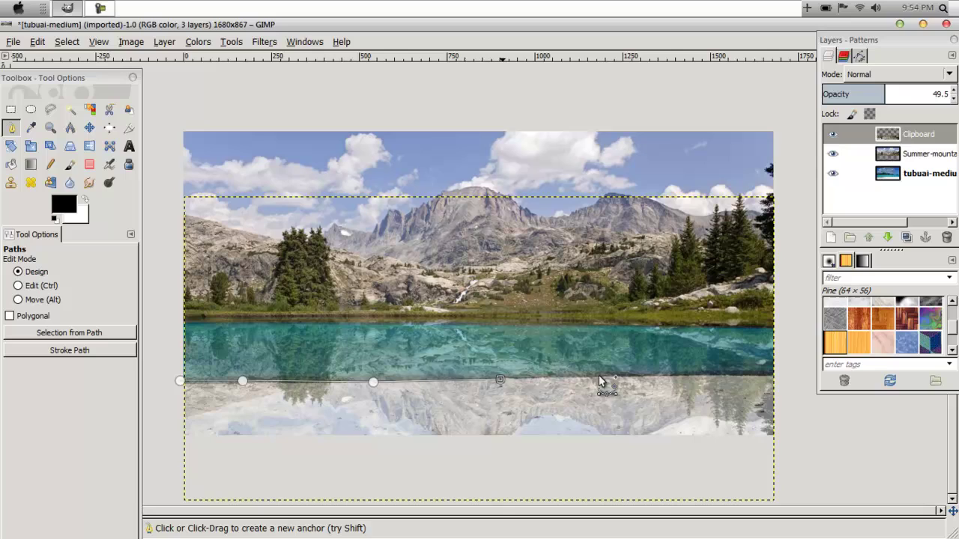
pyautogui.click(648, 371)
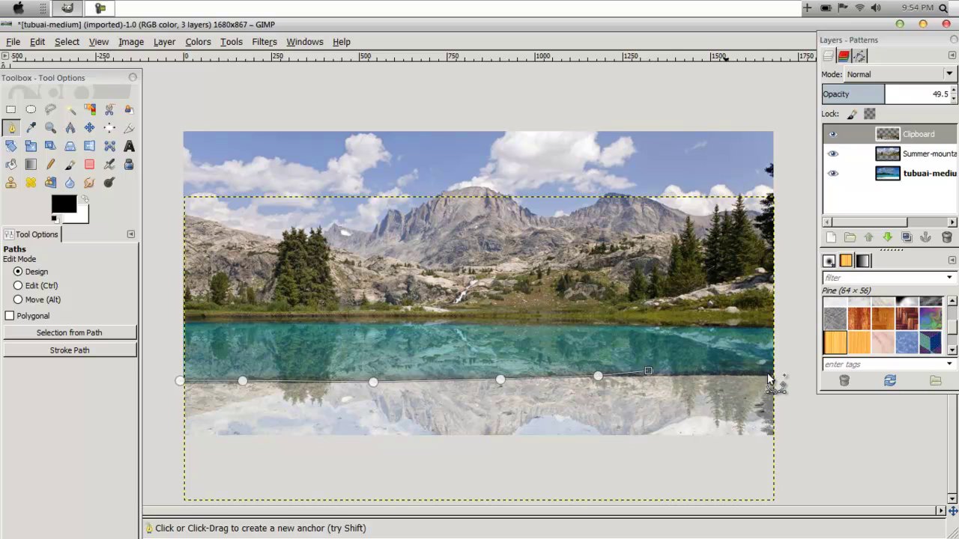
# Extend the path down the right side and along the bottom, then convert it to a selection.
pyautogui.moveTo(777, 374); pyautogui.dragTo(802, 404)
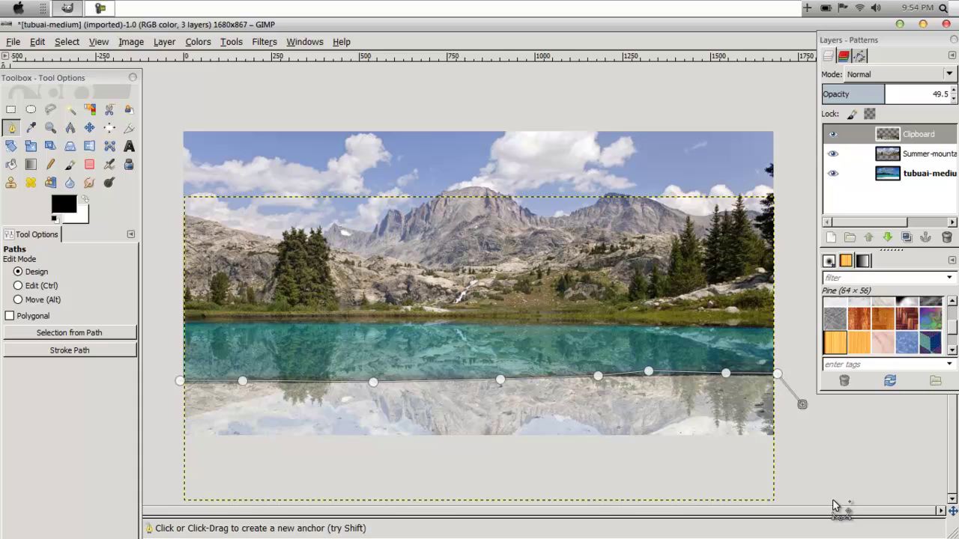
pyautogui.click(801, 467)
pyautogui.click(462, 490)
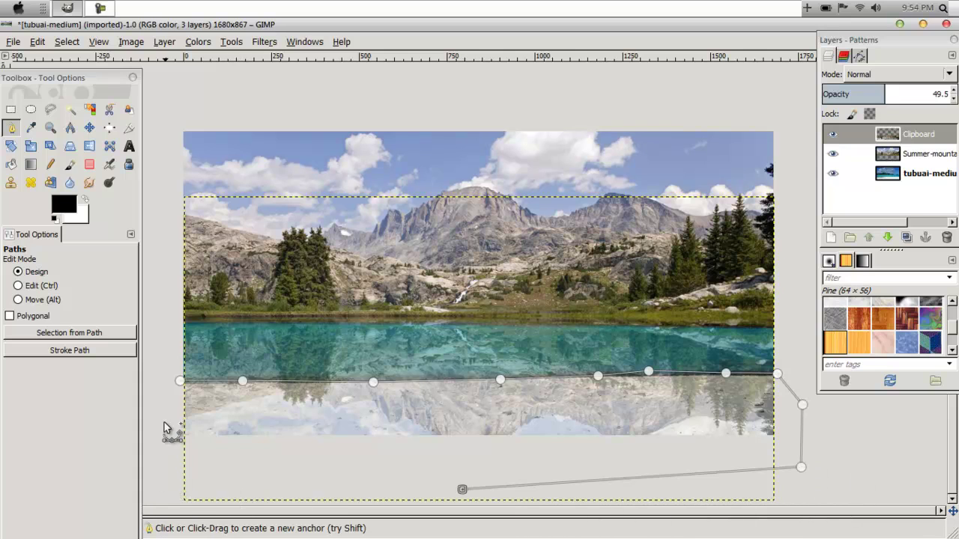
pyautogui.click(164, 478)
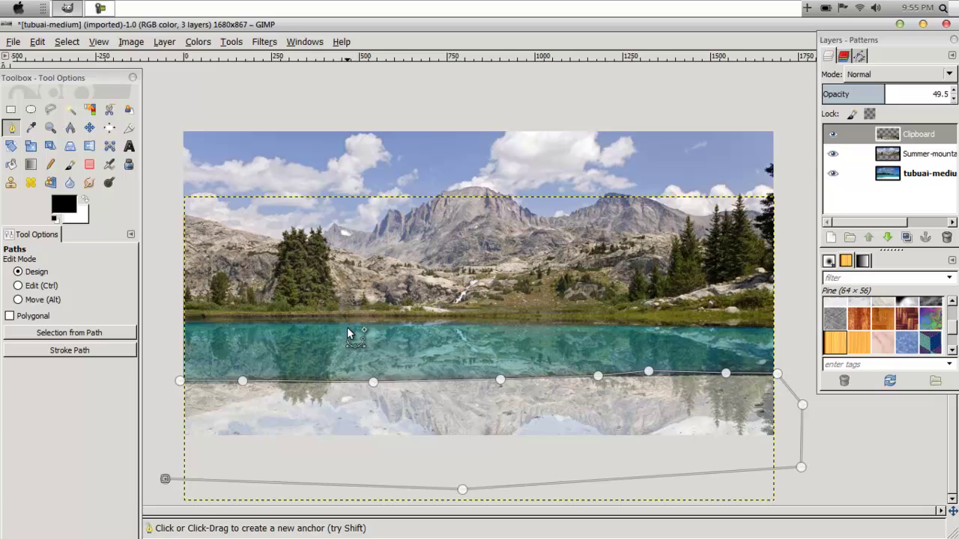
pyautogui.click(648, 372)
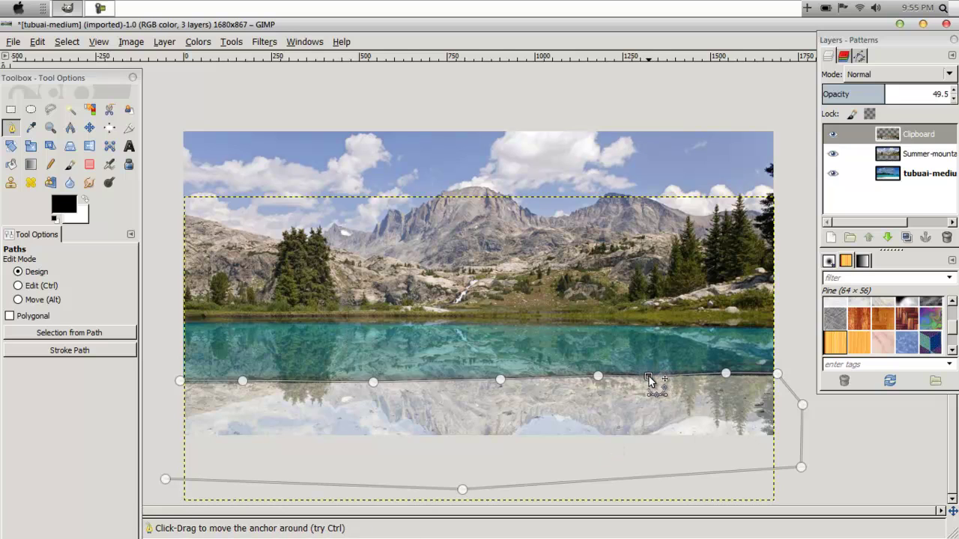
pyautogui.click(69, 333)
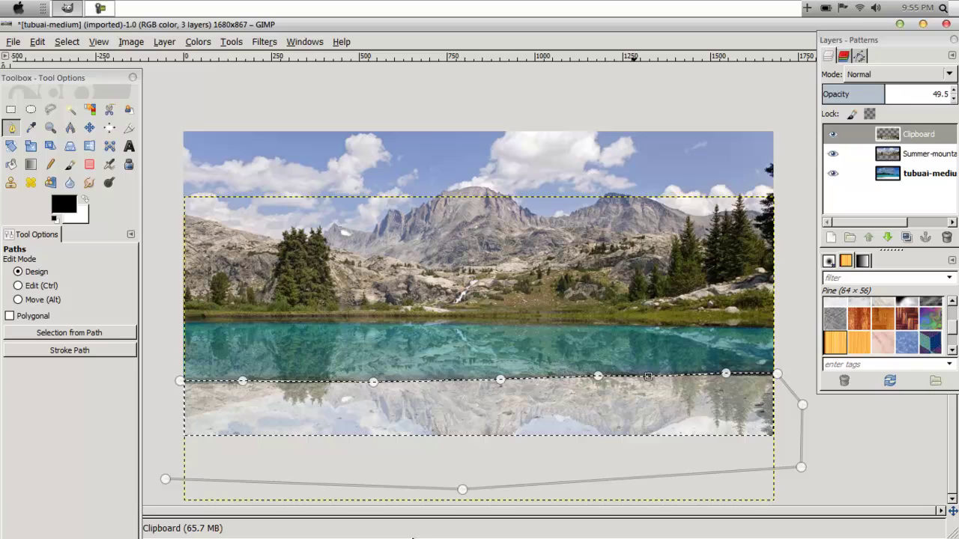
# Feather the selection by 115 px and delete the reflection below the waterline.
pyautogui.click(66, 41)
pyautogui.click(79, 225)
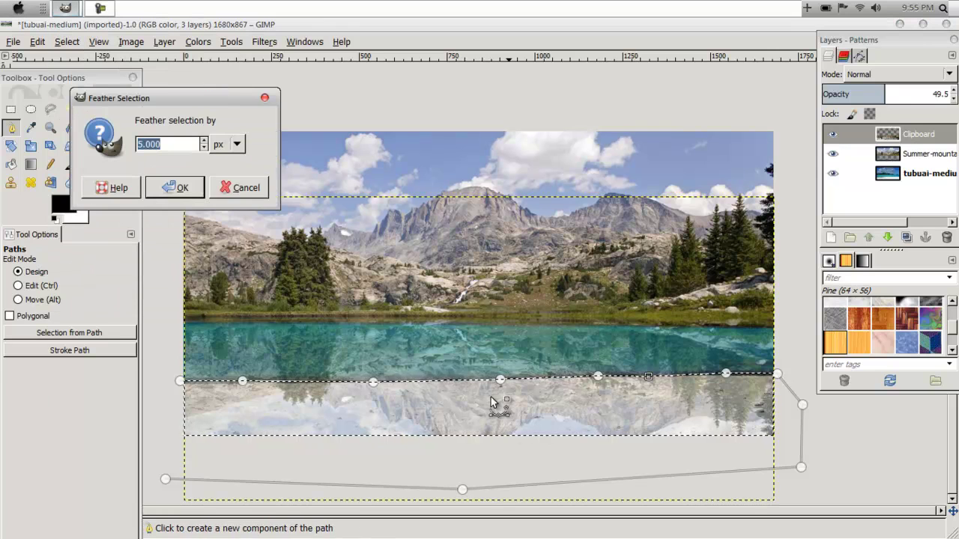
pyautogui.scroll(16, 205, 143)
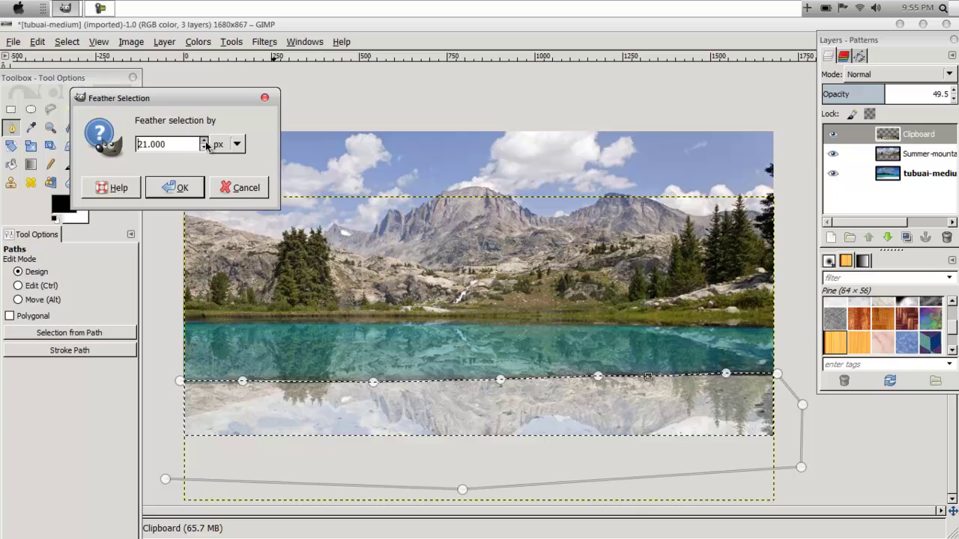
pyautogui.scroll(20, 205, 144)
pyautogui.scroll(-12, 204, 150)
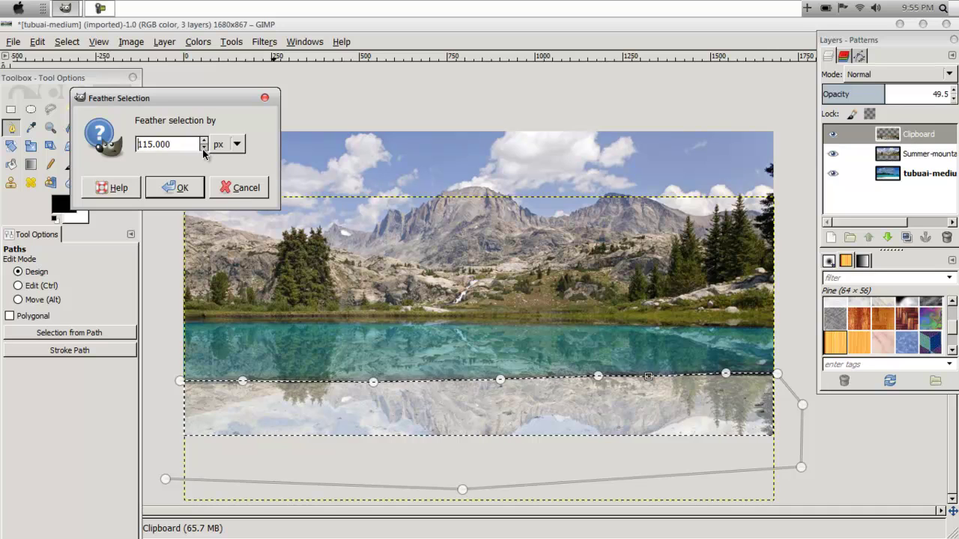
pyautogui.click(184, 188)
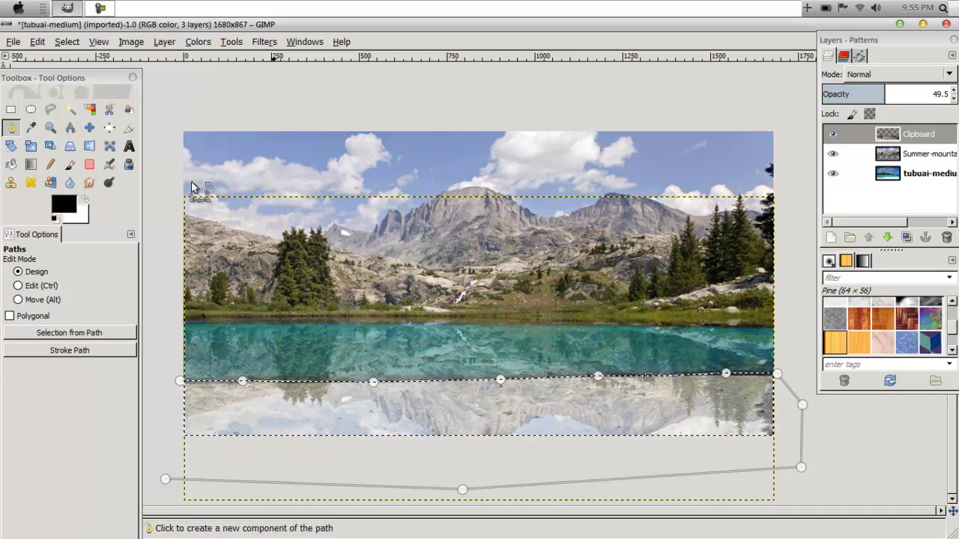
pyautogui.press('Delete')
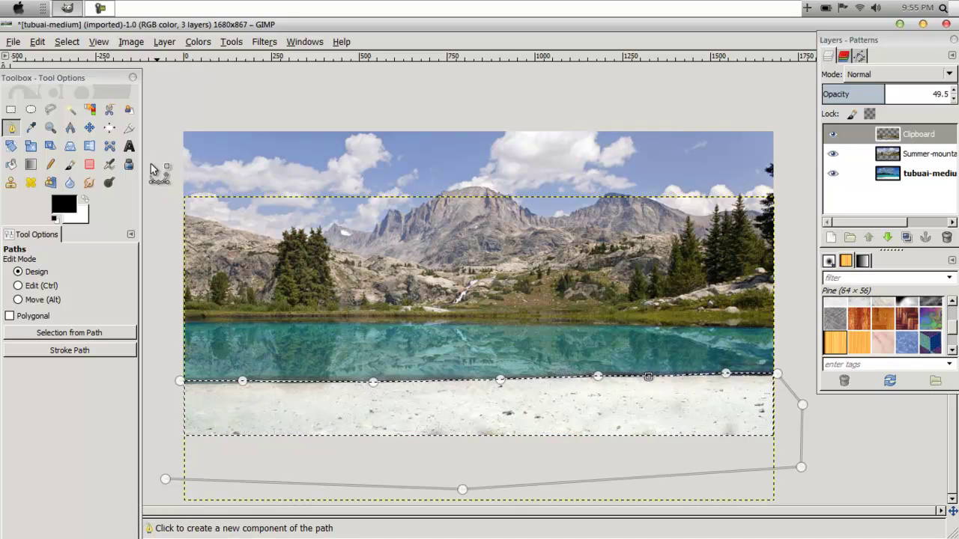
# Deselect all, set the Clipboard reflection layer to 100 opacity, and make tubuai-medium active.
pyautogui.click(67, 42)
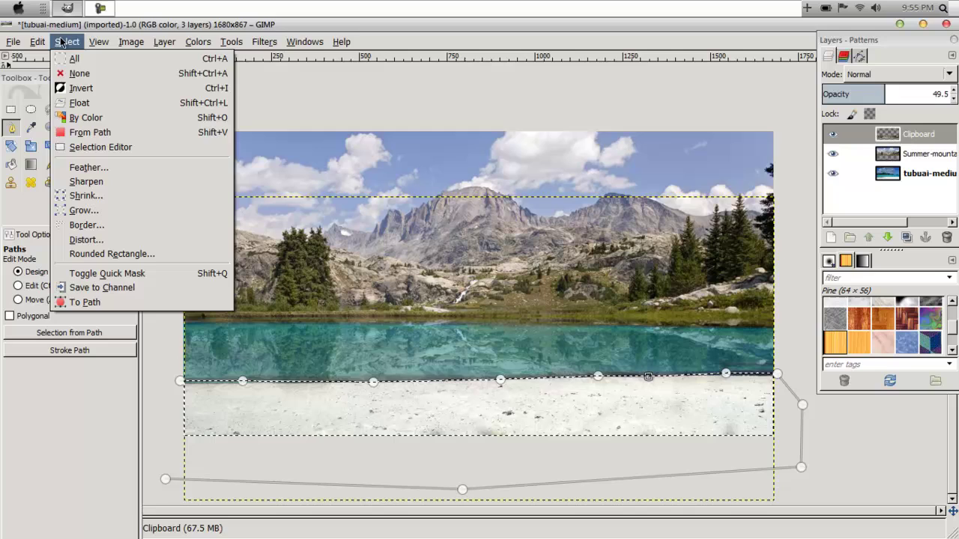
pyautogui.click(80, 73)
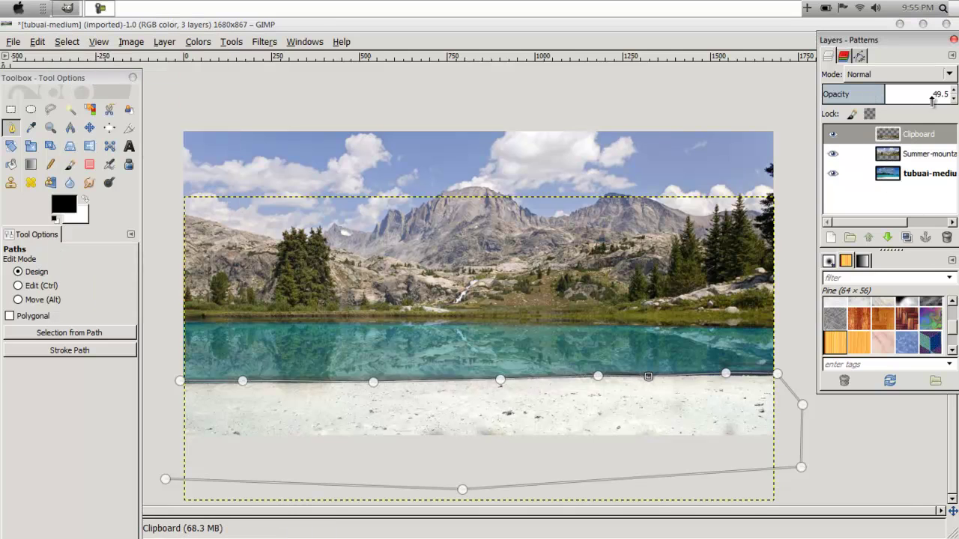
pyautogui.moveTo(867, 94); pyautogui.dragTo(929, 95)
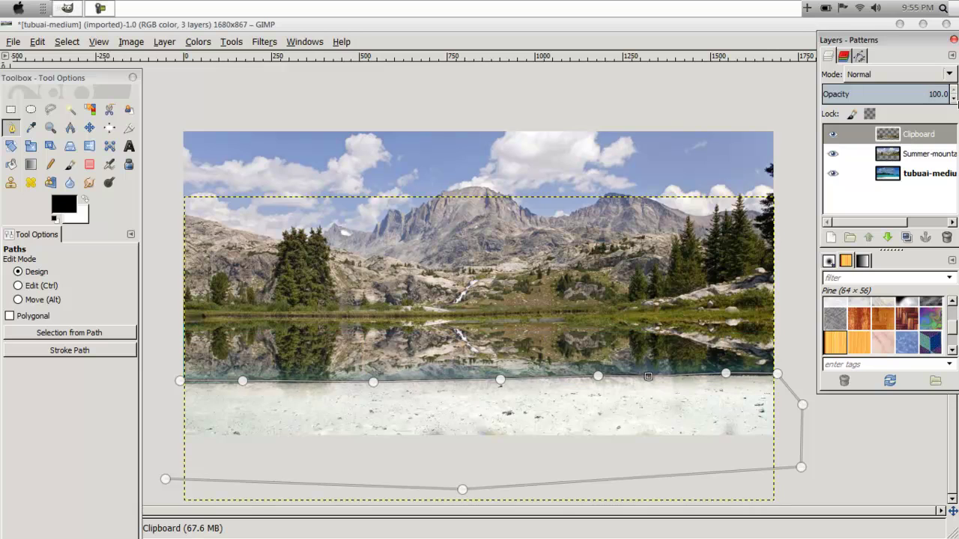
pyautogui.click(850, 179)
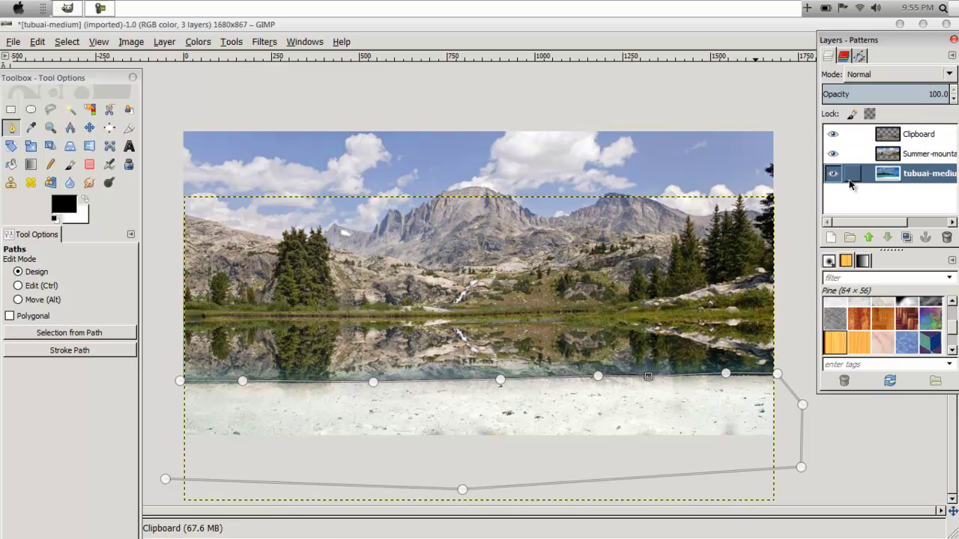
pyautogui.click(50, 146)
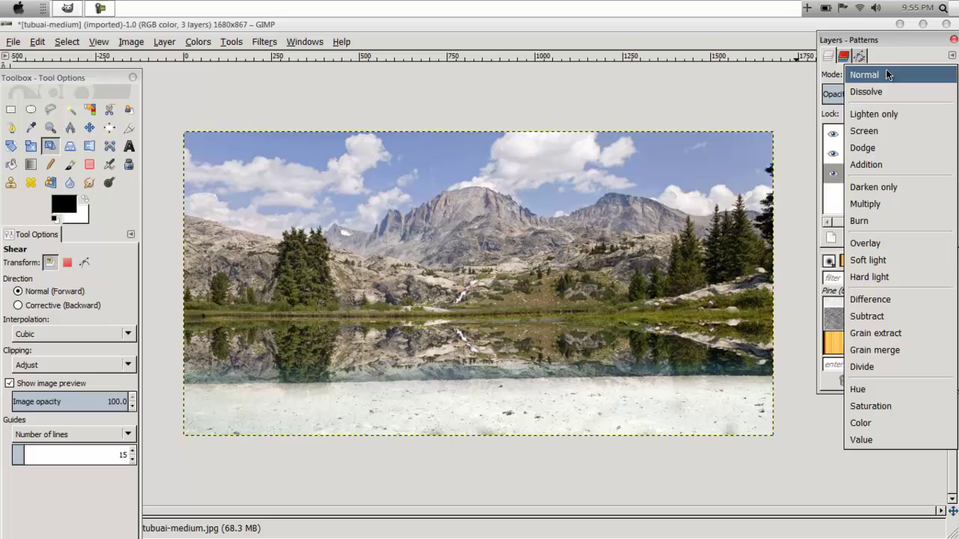
pyautogui.click(866, 131)
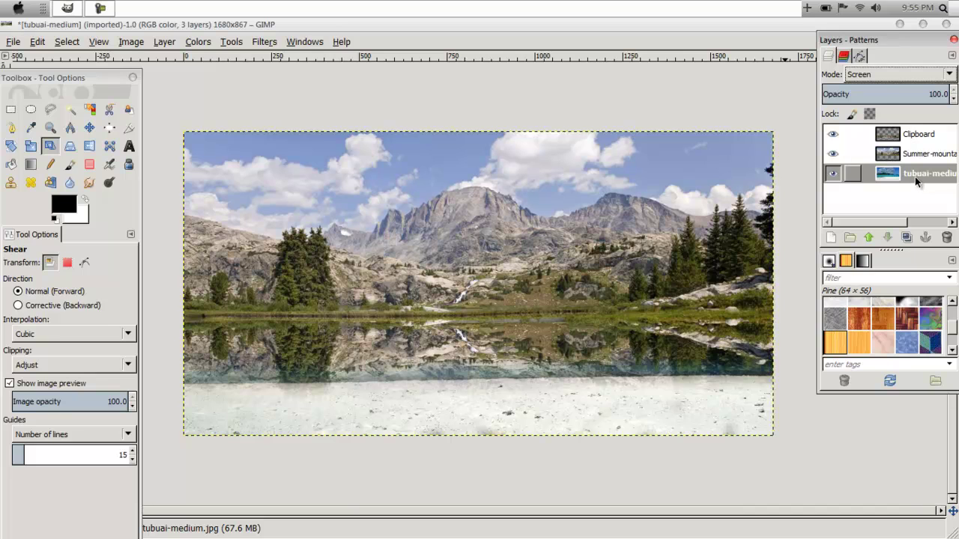
pyautogui.click(895, 74)
pyautogui.click(879, 21)
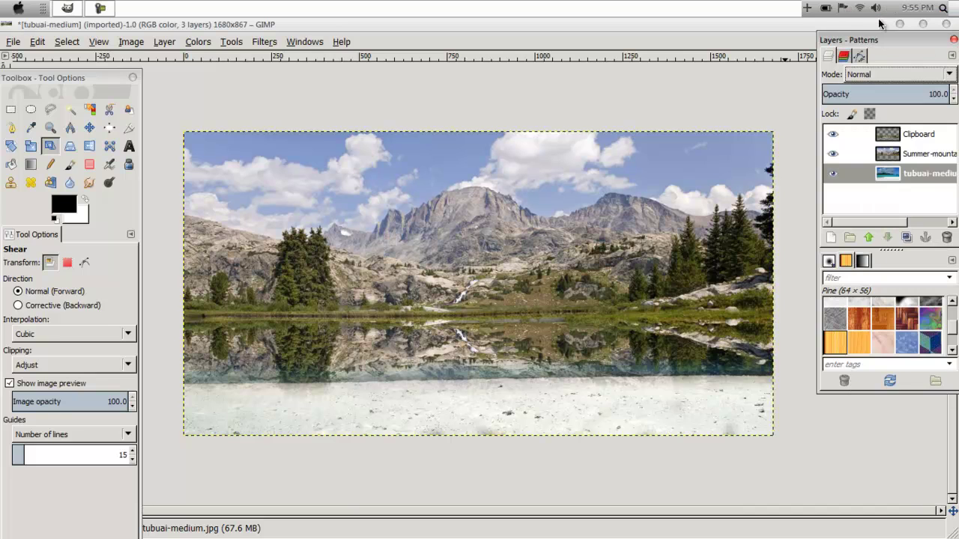
pyautogui.click(917, 154)
pyautogui.click(910, 130)
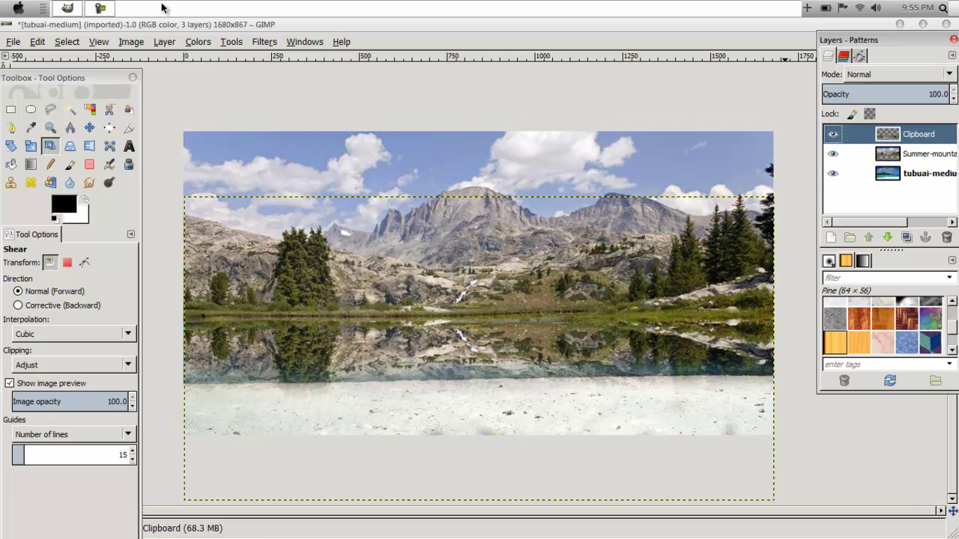
pyautogui.click(881, 75)
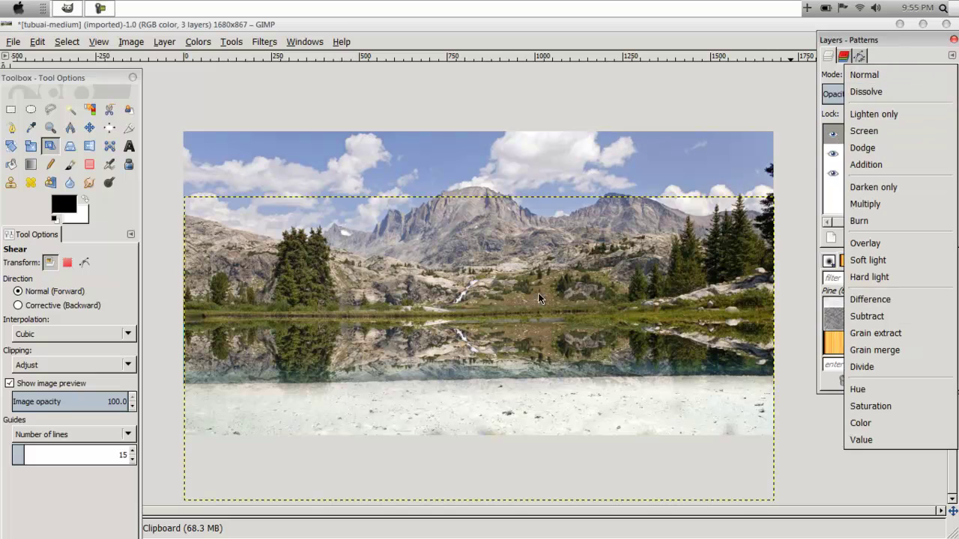
pyautogui.click(100, 8)
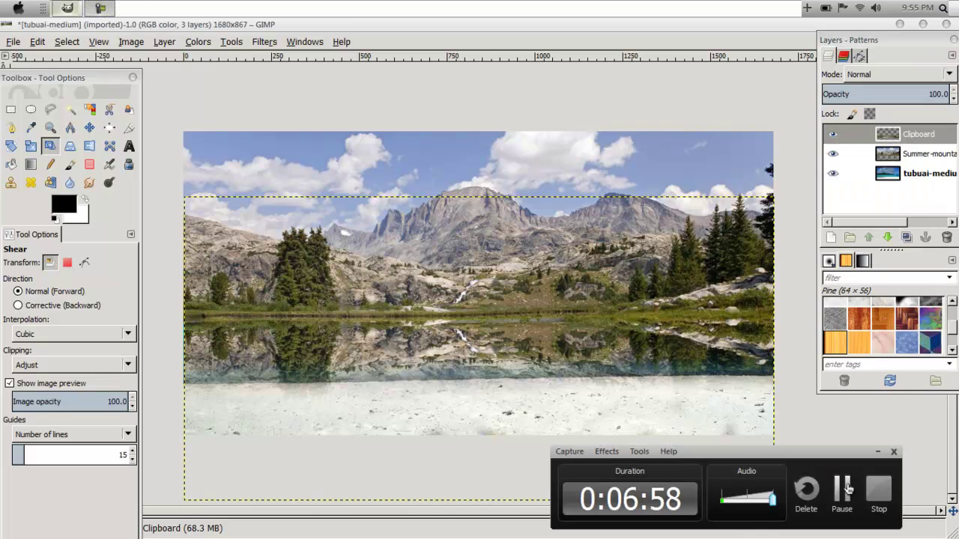
pyautogui.click(797, 403)
pyautogui.press('Tab')
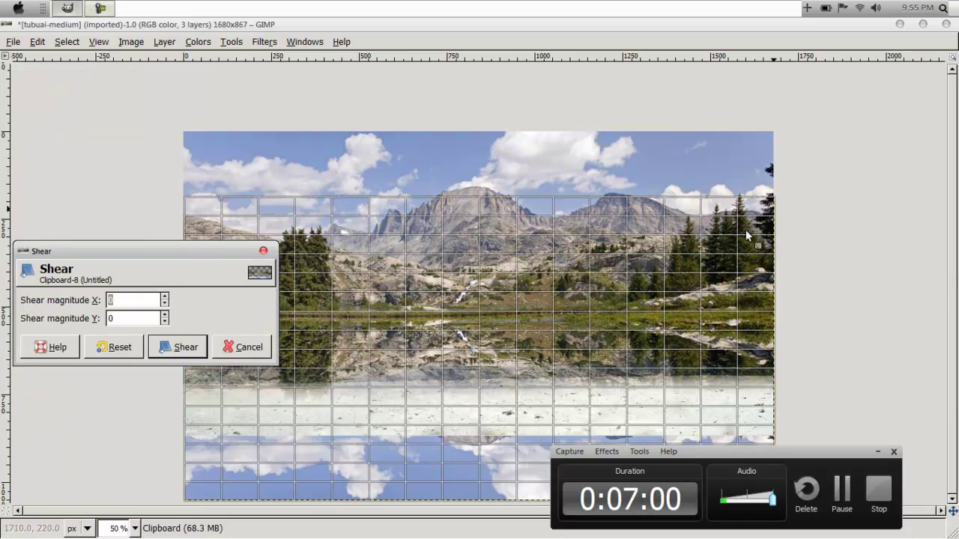
pyautogui.press('Tab')
pyautogui.click(259, 347)
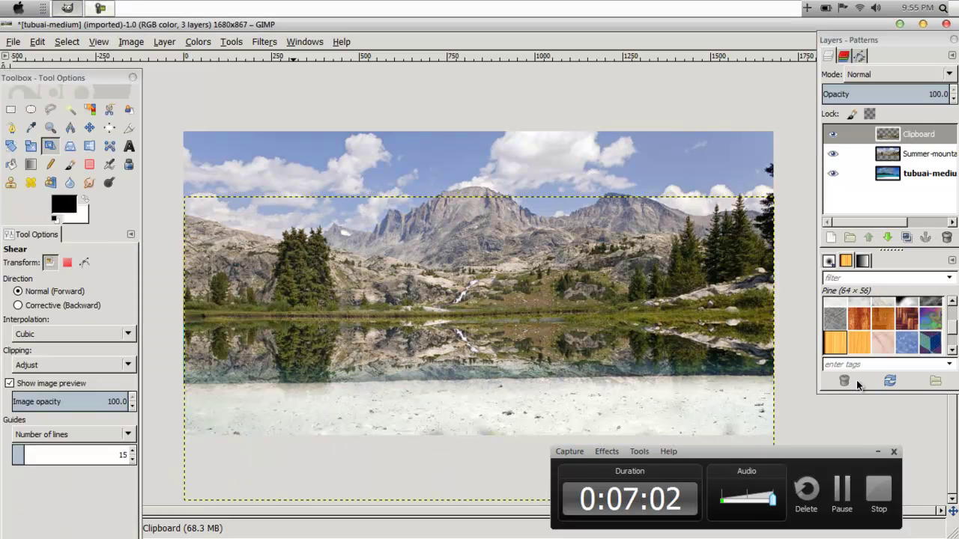
pyautogui.click(876, 453)
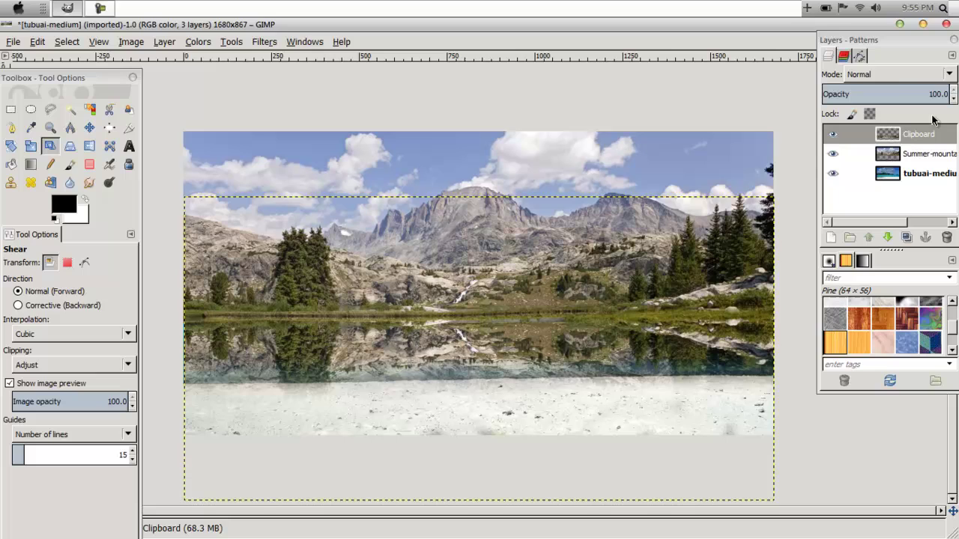
pyautogui.click(879, 75)
pyautogui.click(857, 132)
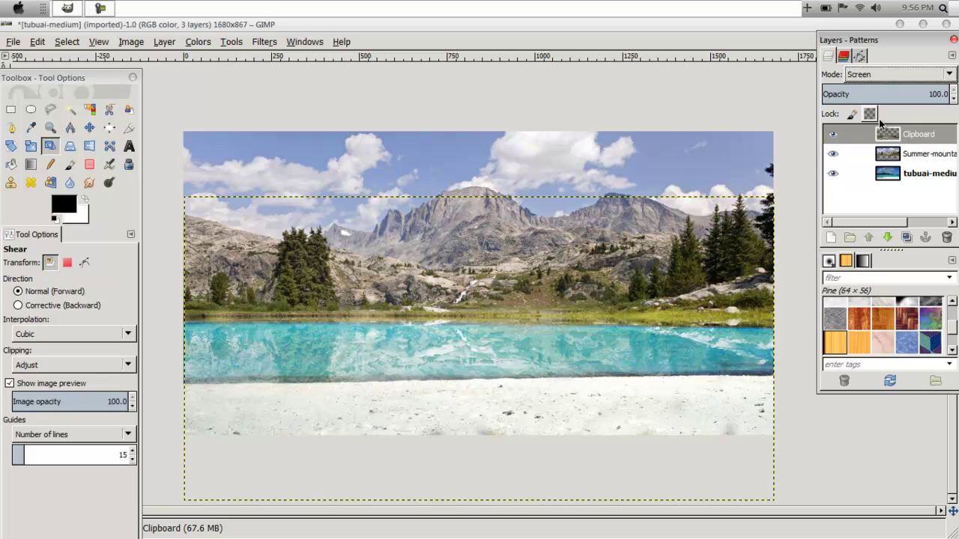
pyautogui.click(888, 74)
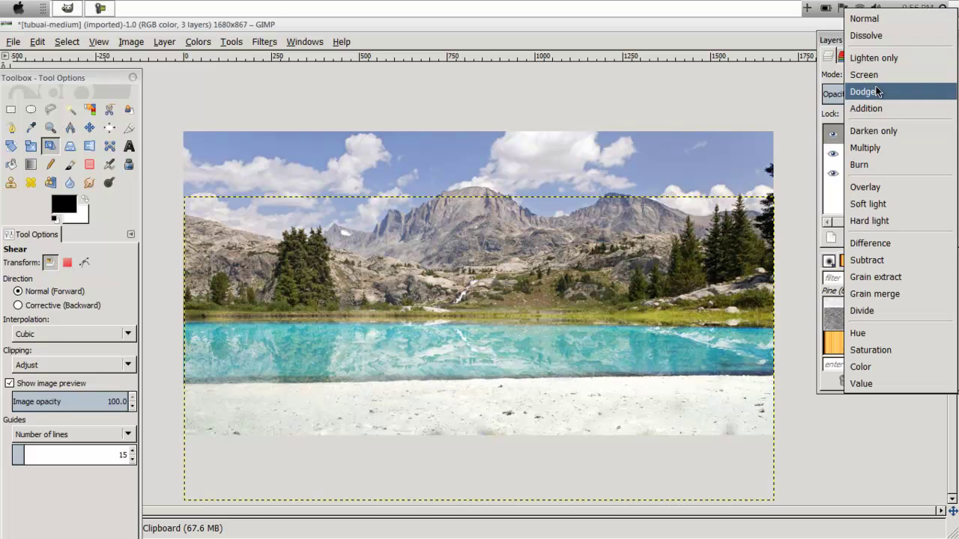
pyautogui.press('Escape')
pyautogui.moveTo(894, 487)
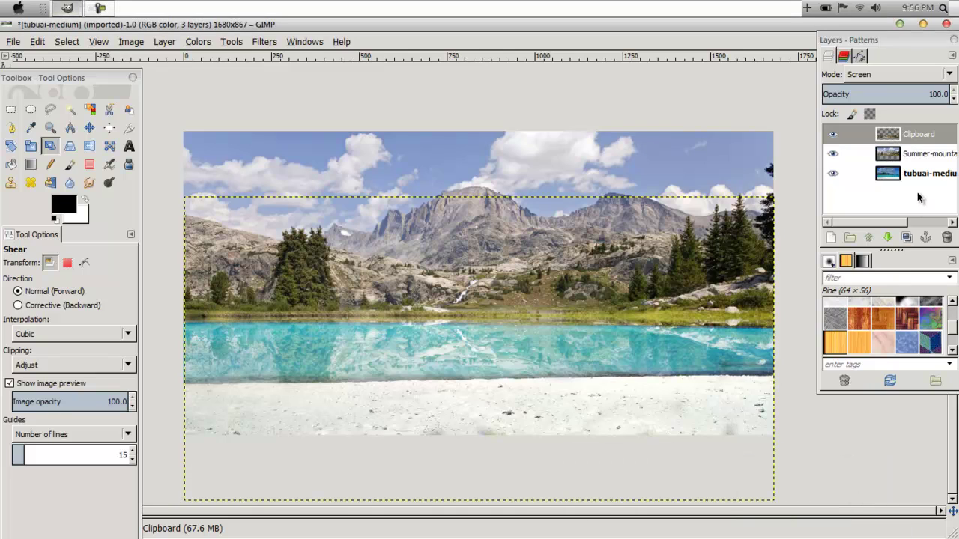
pyautogui.click(880, 78)
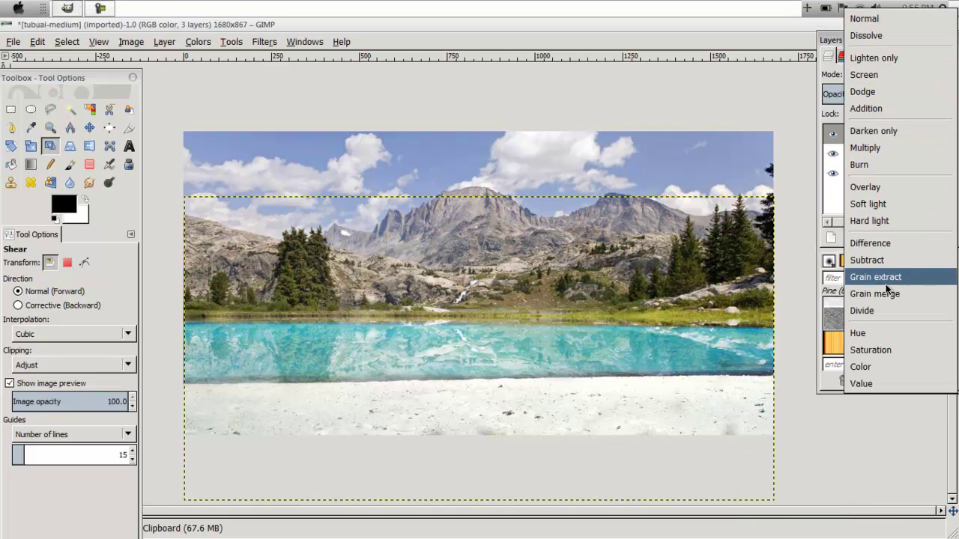
pyautogui.click(875, 206)
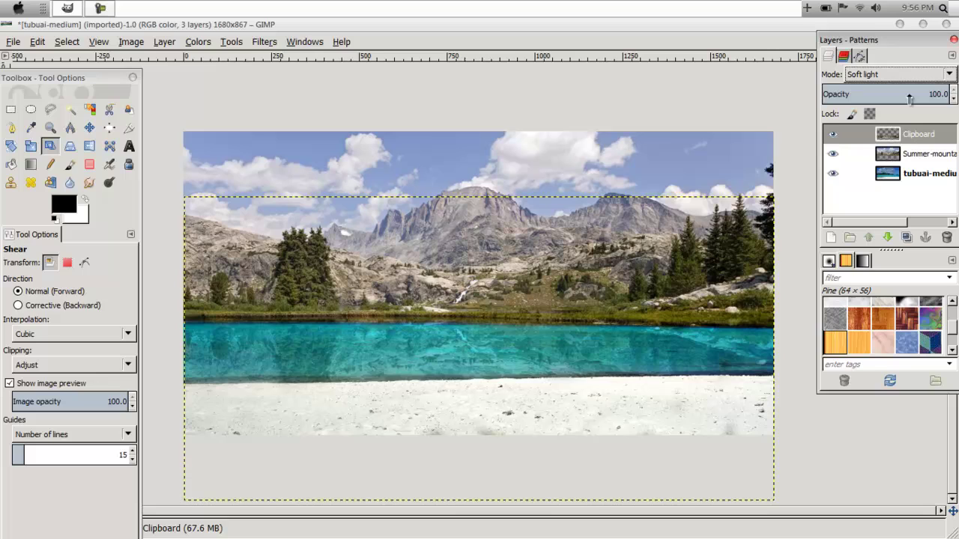
pyautogui.click(936, 99)
pyautogui.moveTo(936, 96); pyautogui.dragTo(958, 95)
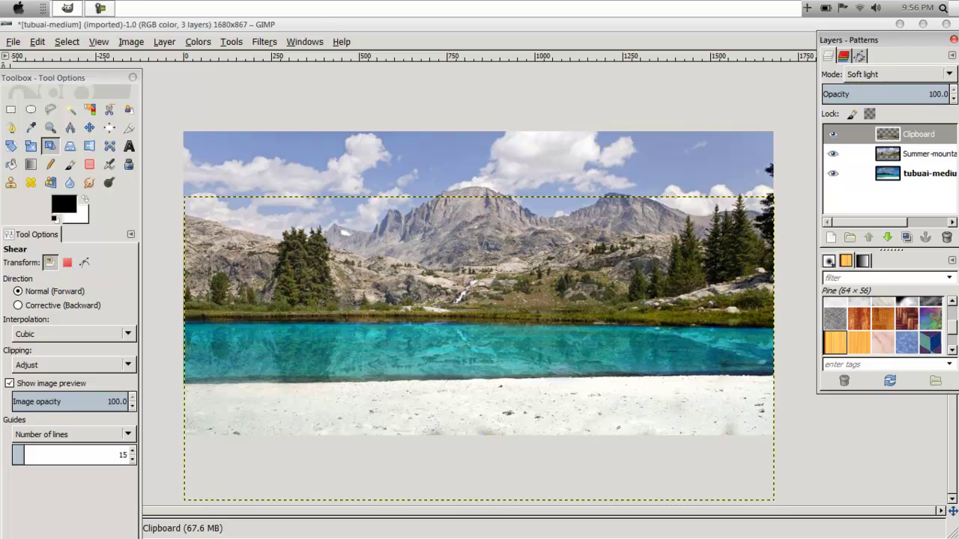
pyautogui.click(920, 73)
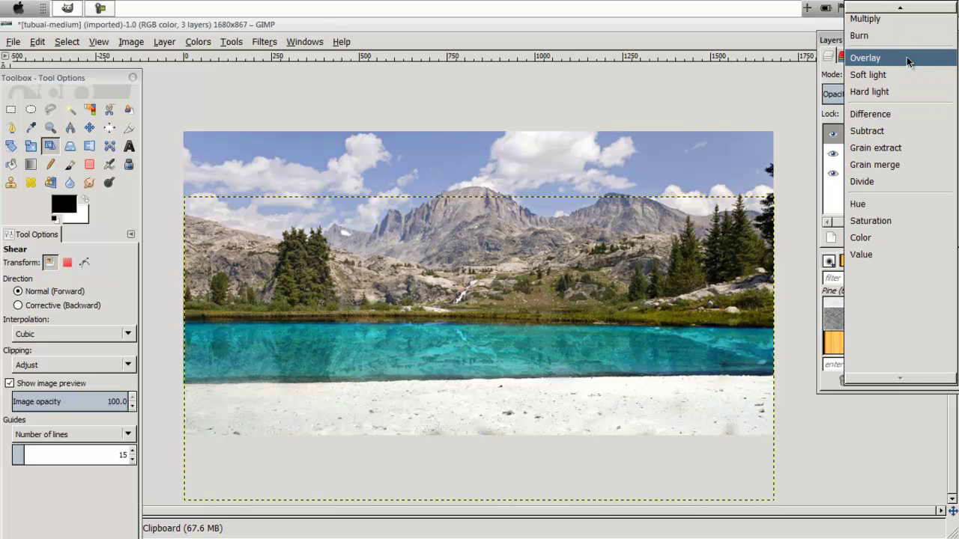
pyautogui.click(889, 17)
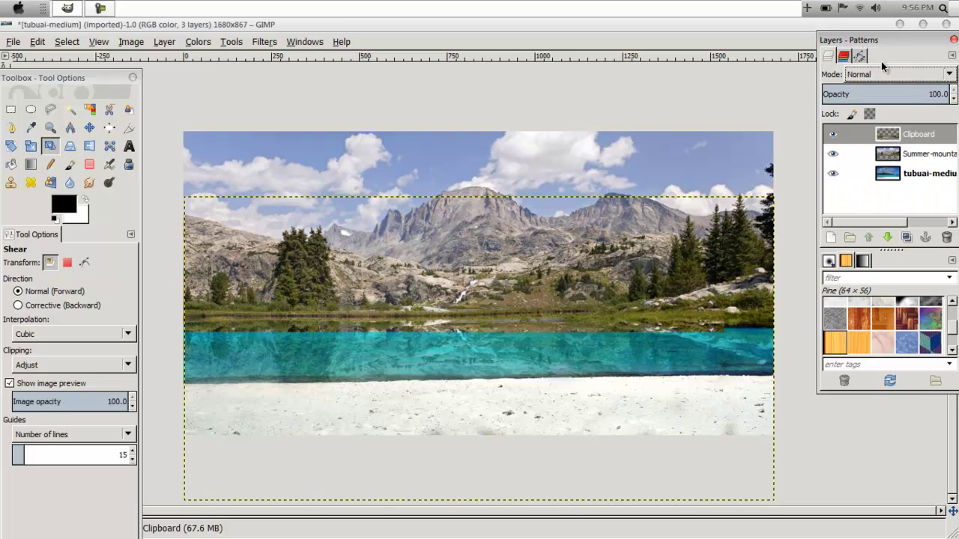
# Lower the Clipboard reflection layer's opacity to 67, then make tubuai-medium the active layer.
pyautogui.click(928, 95)
pyautogui.moveTo(928, 96)
pyautogui.mouseDown()
pyautogui.moveTo(912, 96)
pyautogui.moveTo(927, 93)
pyautogui.mouseUp()
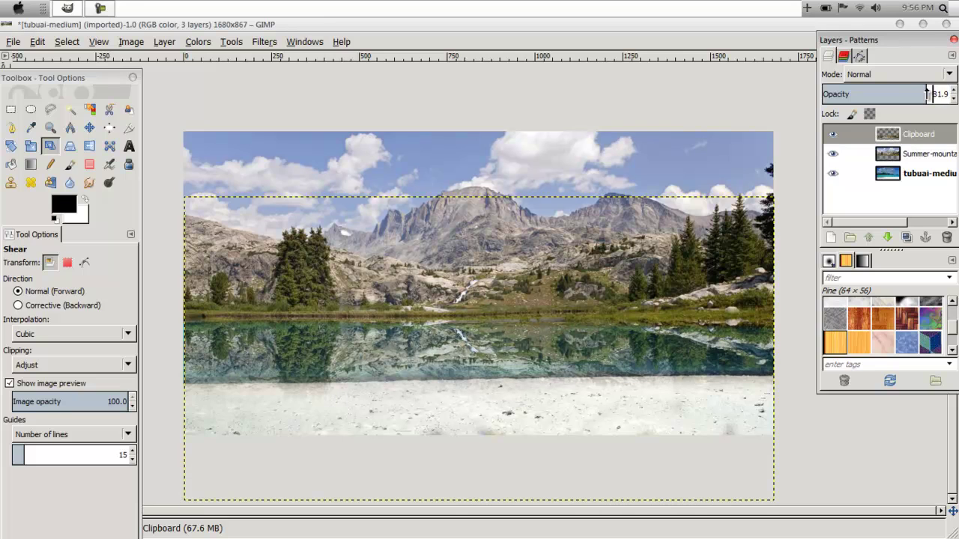
pyautogui.moveTo(918, 94); pyautogui.dragTo(907, 95)
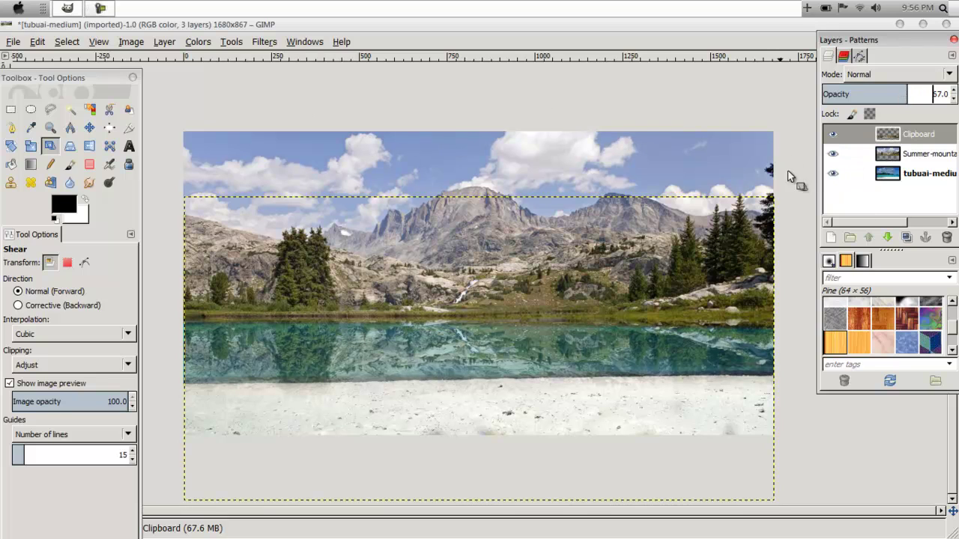
pyautogui.click(914, 176)
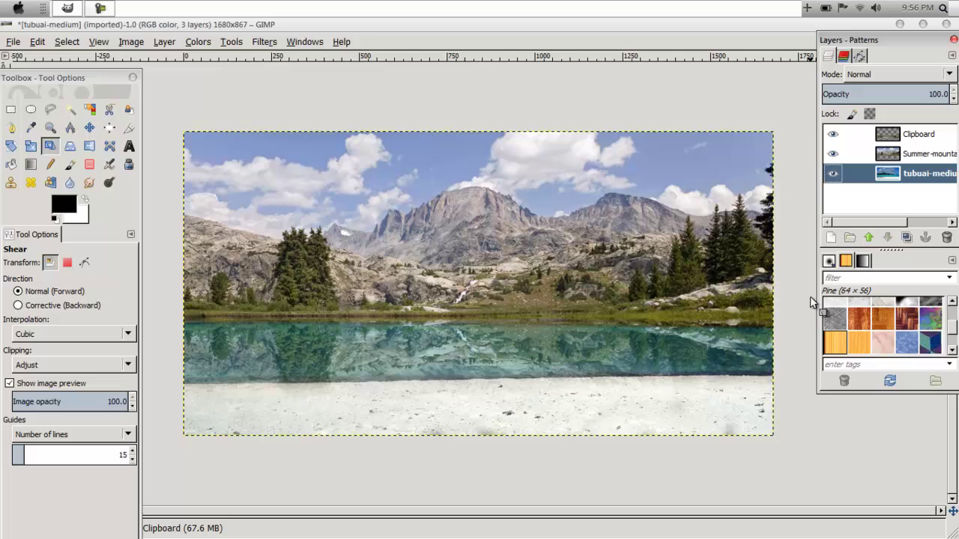